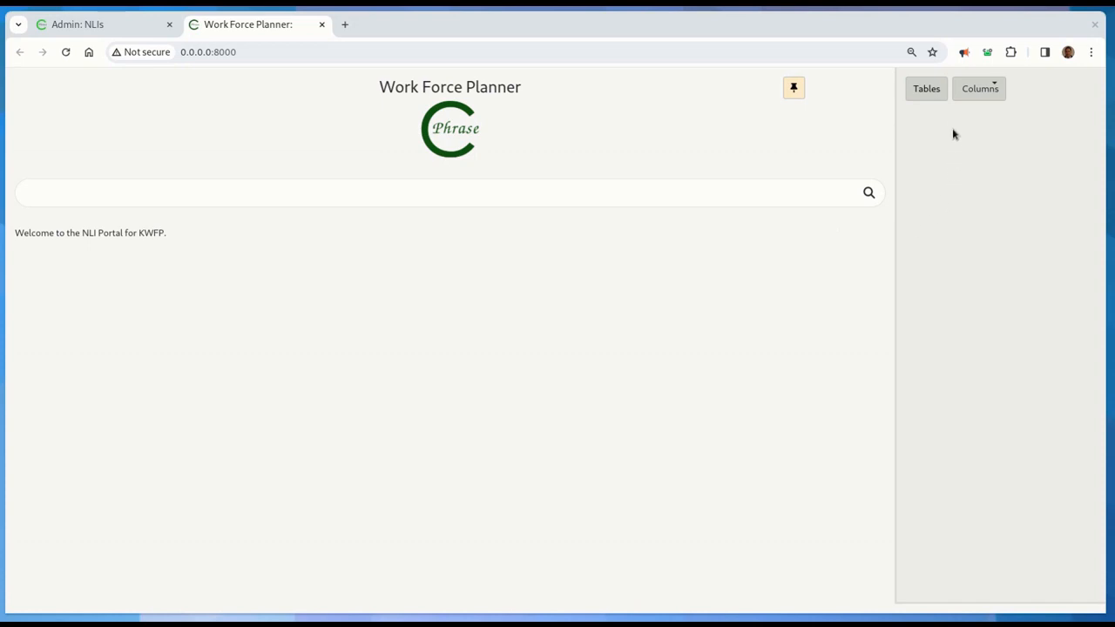
- Show the list of tables and run a query for the projects table
left_click(927, 89)
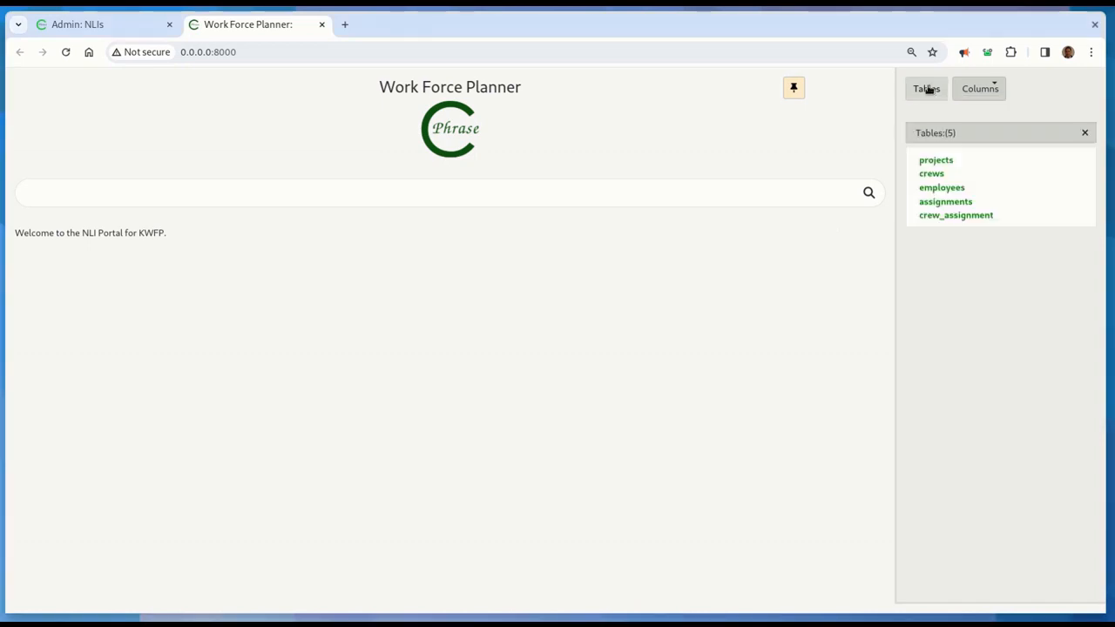
double_click(934, 162)
double_click(932, 175)
double_click(925, 189)
double_click(921, 217)
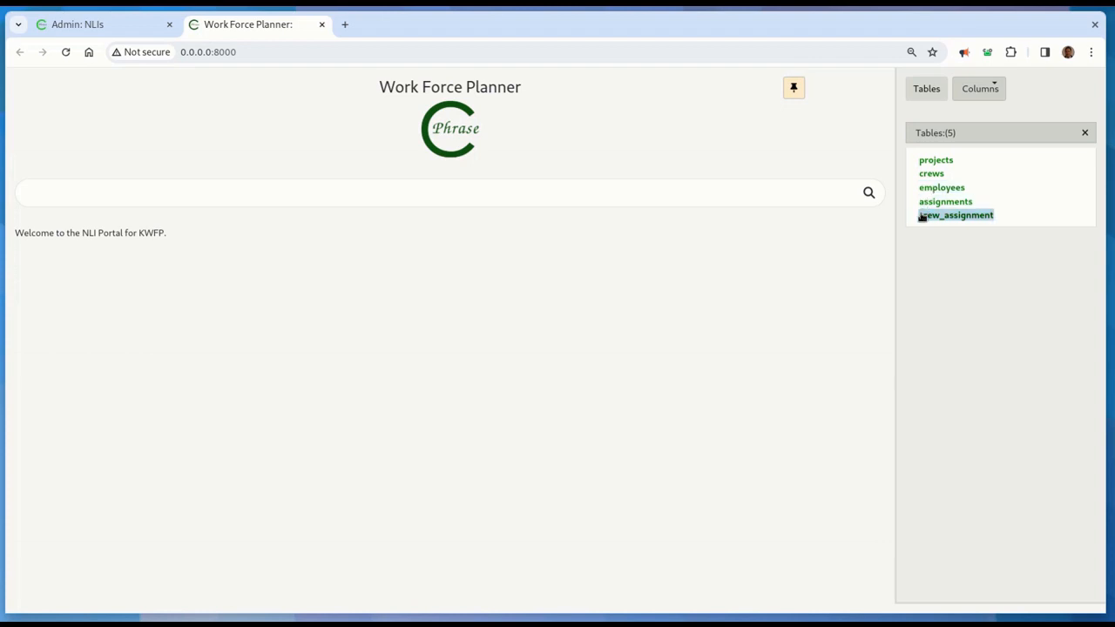
double_click(926, 188)
left_click(926, 160)
double_click(927, 161)
left_click(926, 159)
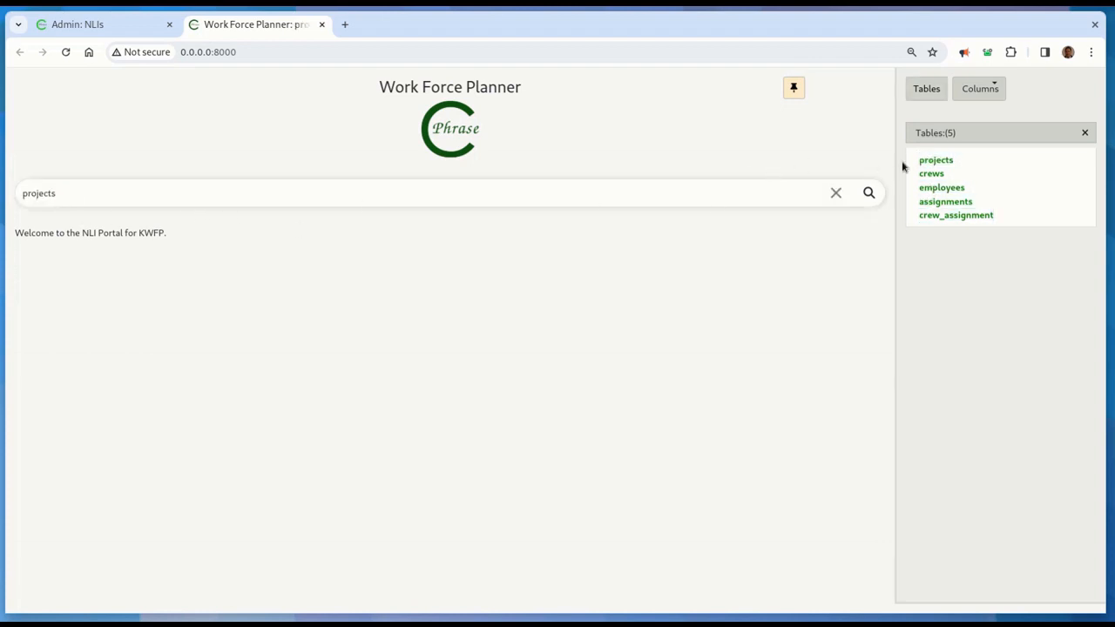
left_click(868, 193)
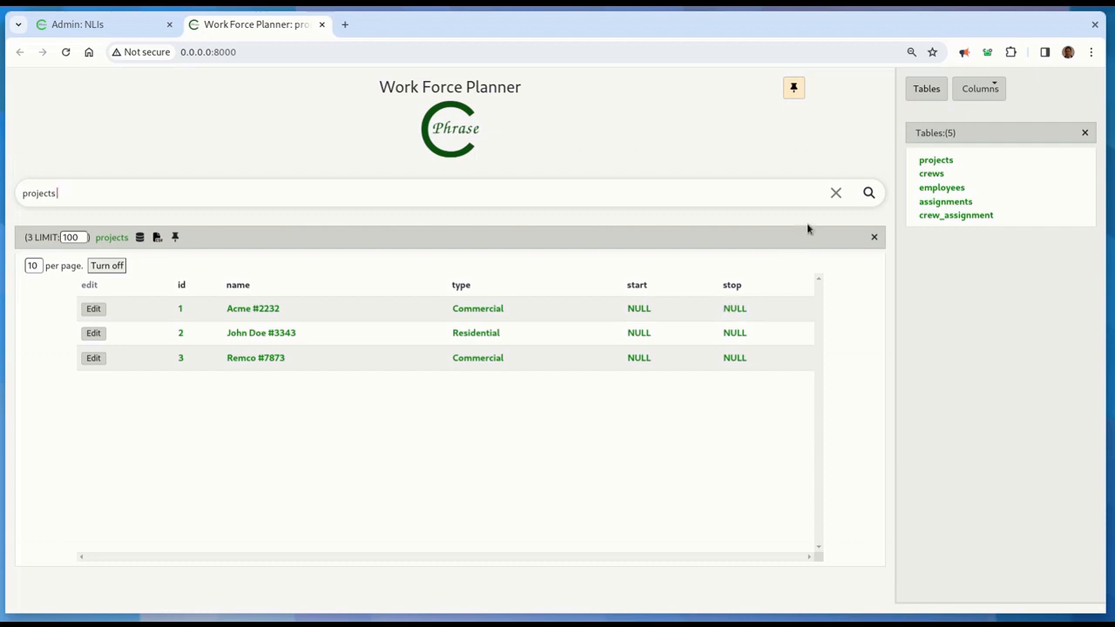
- Query the crews table in place of the projects results, and close its results after viewing them
left_click(876, 237)
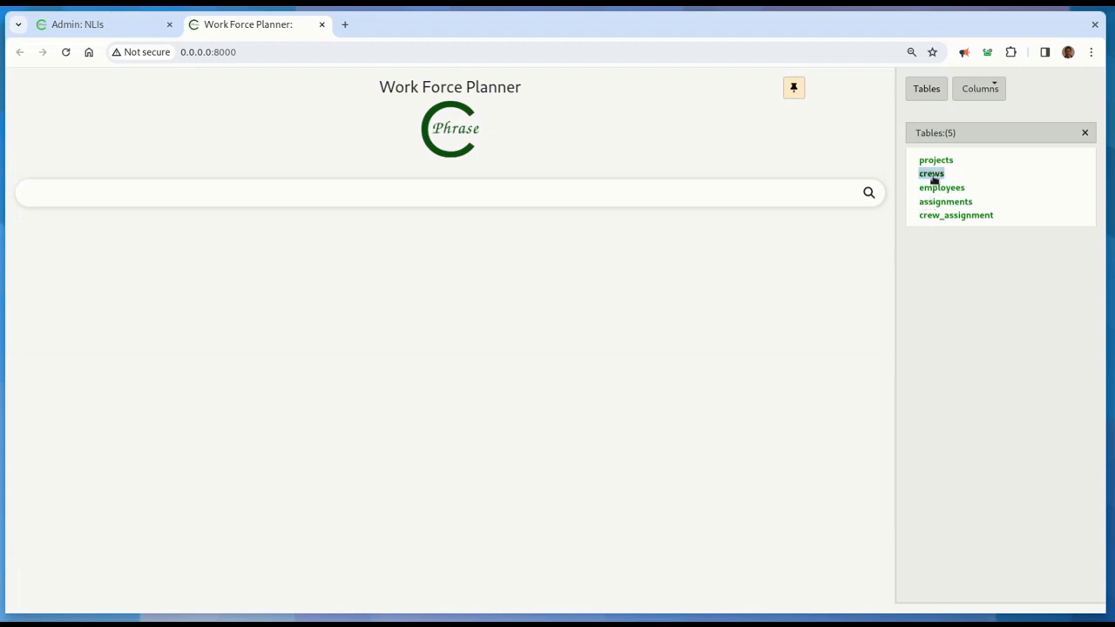
left_click(931, 173)
left_click(869, 193)
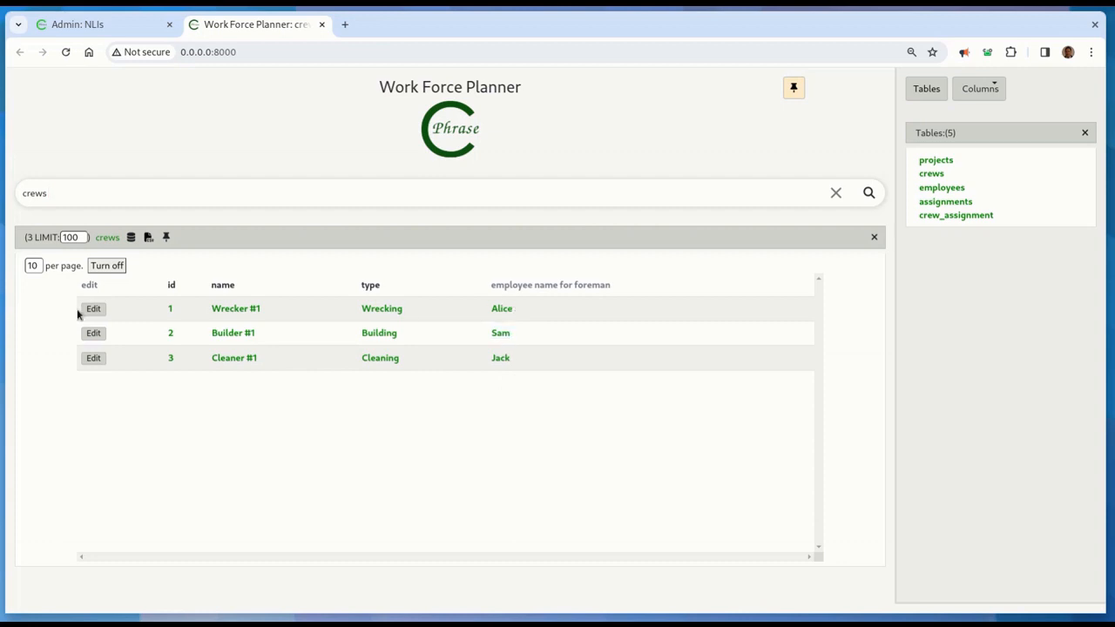
left_click(836, 193)
left_click(875, 237)
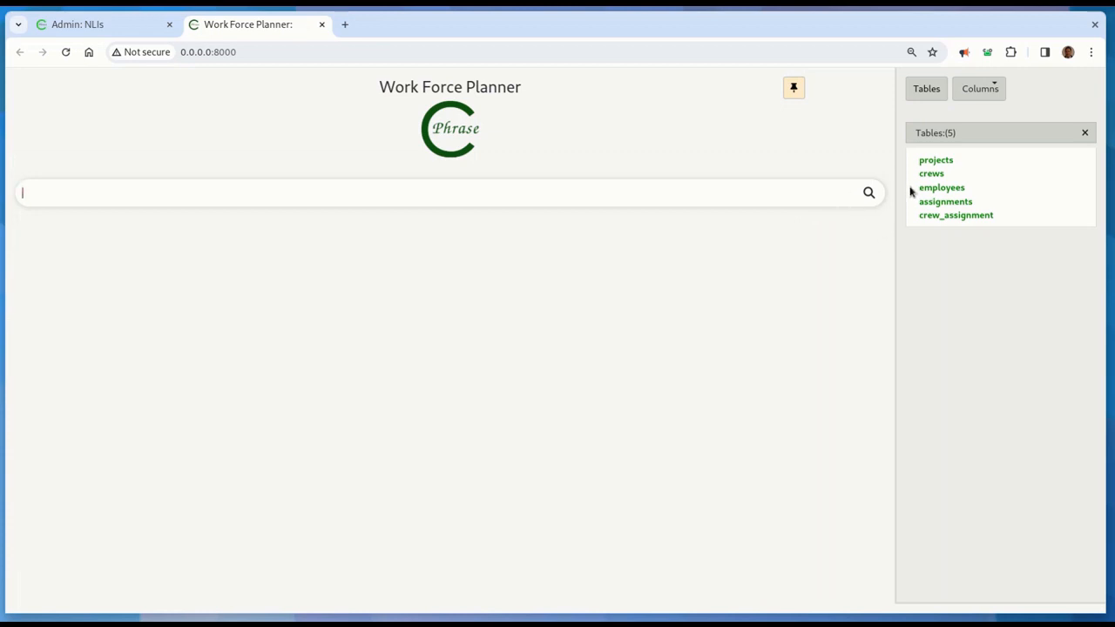
- Run a query for the employees table and check which crew each employee belongs to
left_click(925, 188)
left_click(869, 193)
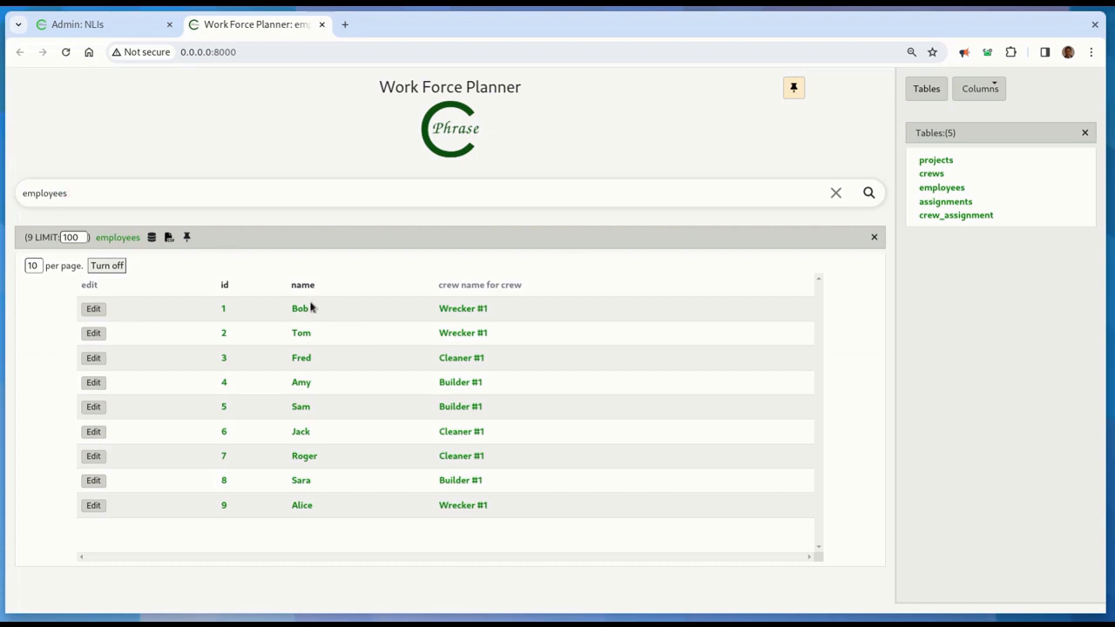
triple_click(450, 307)
- Change the crew of the employee with id 7 to Builder #1, save the record and check the Builder #1 rows
left_click(84, 457)
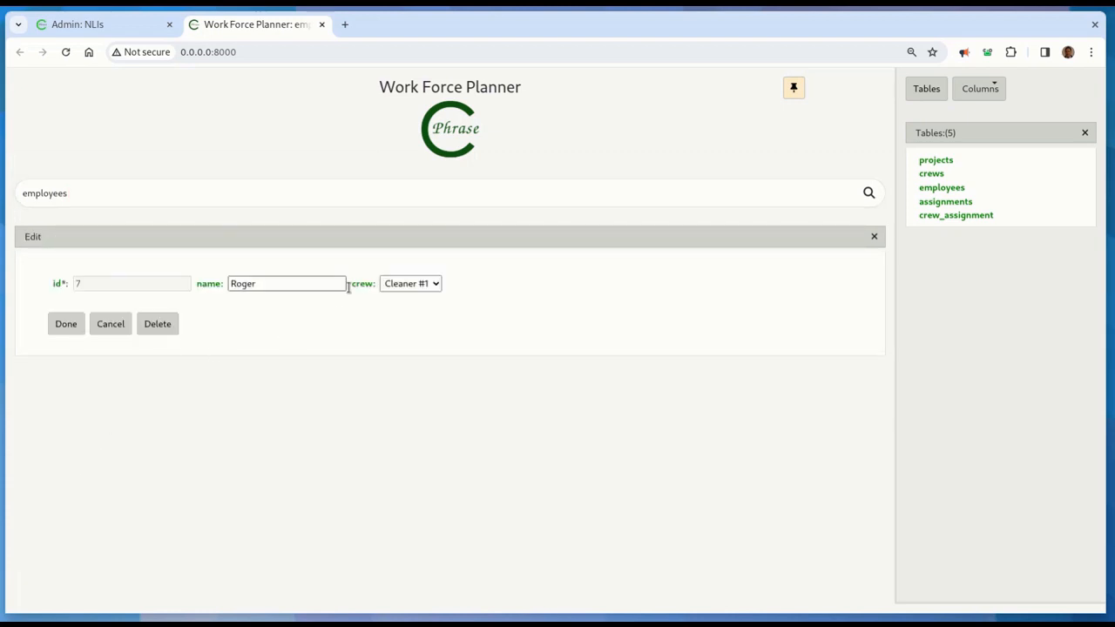
left_click(408, 286)
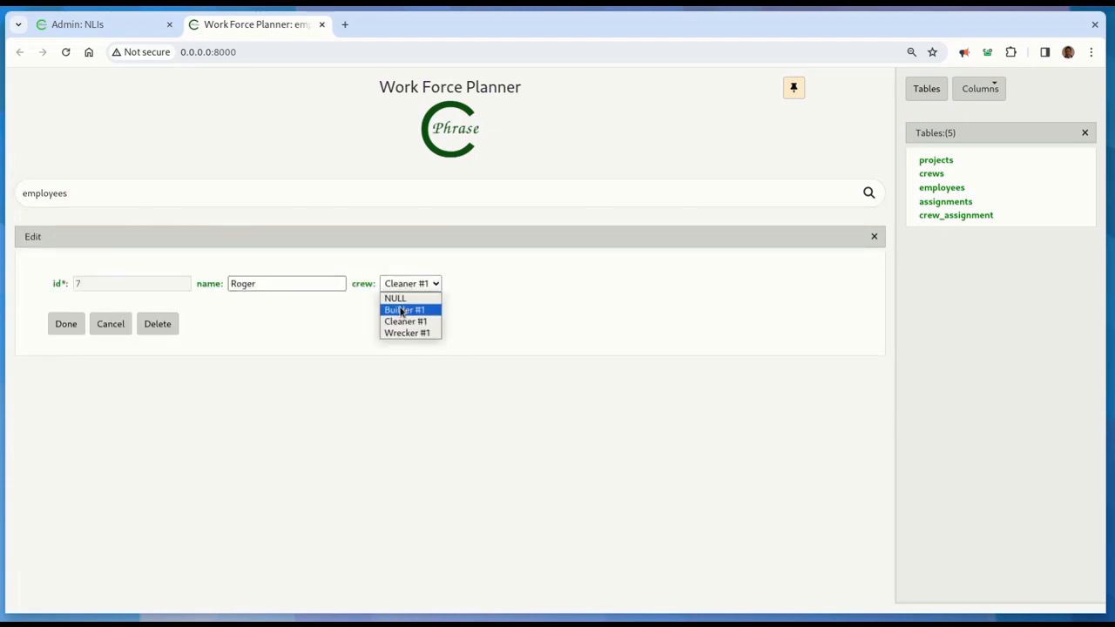
left_click(402, 311)
left_click(64, 324)
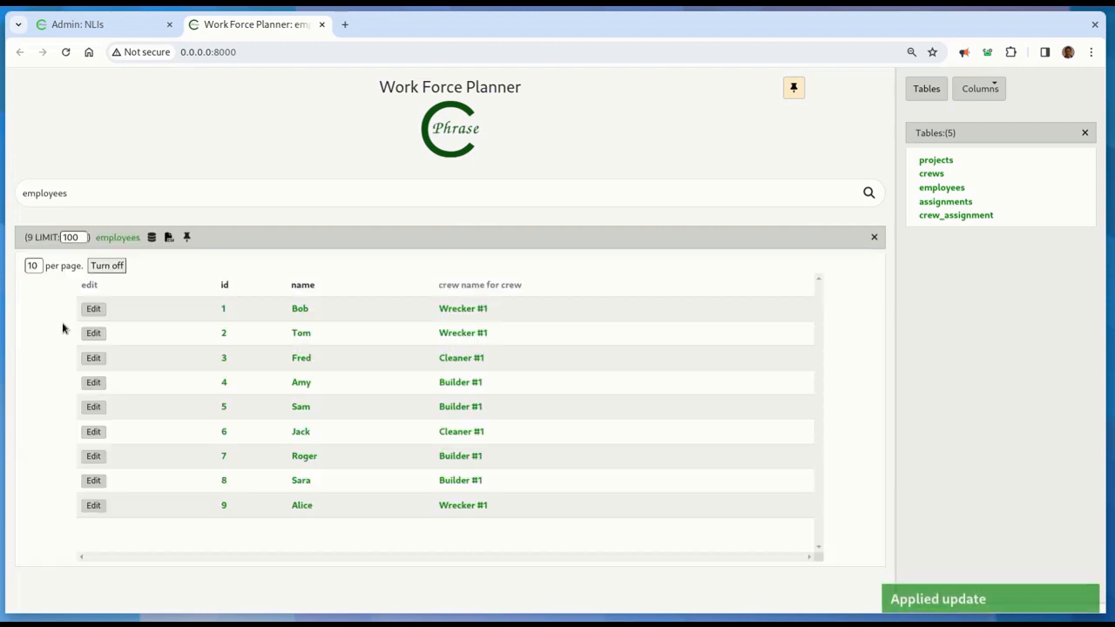
triple_click(460, 463)
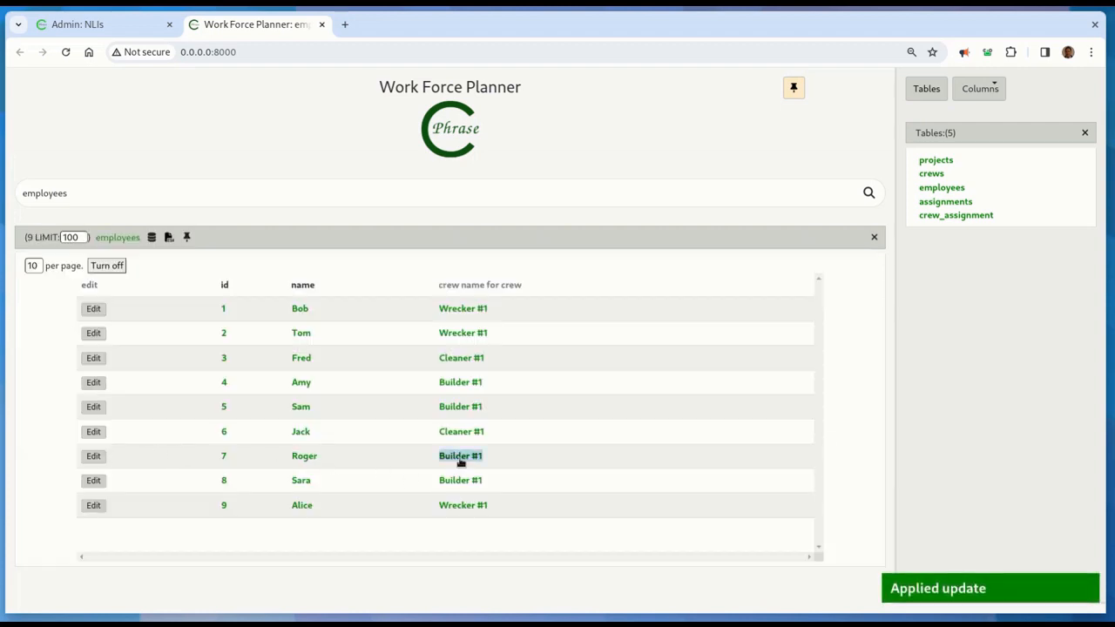
triple_click(476, 387)
left_click(471, 403)
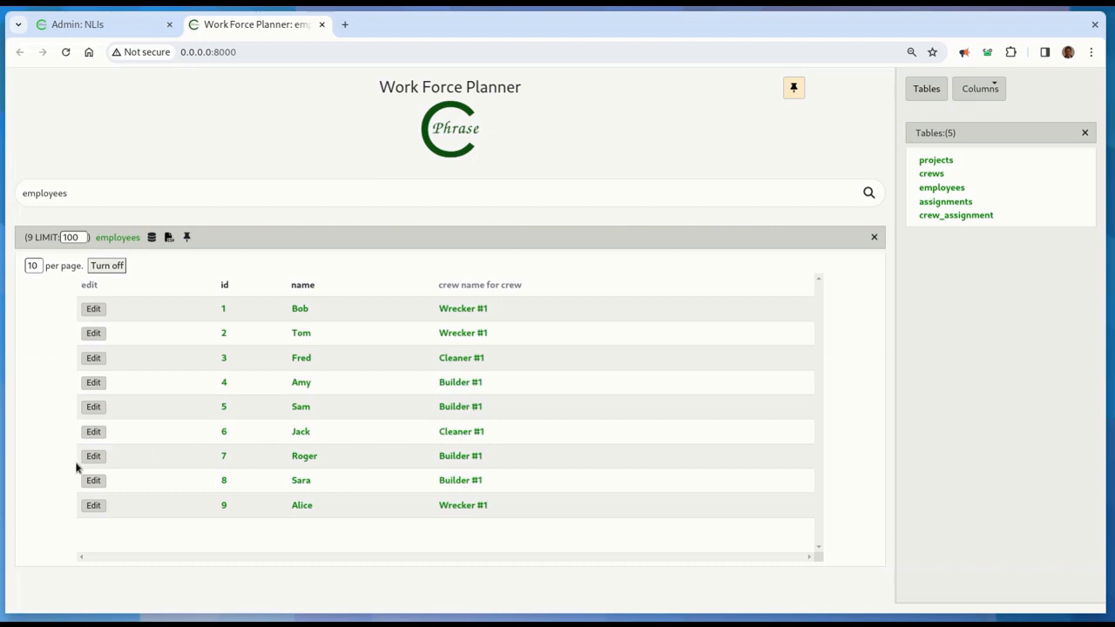
- Close the employees results and run a query for the assignments table
left_click(875, 237)
left_click(941, 203)
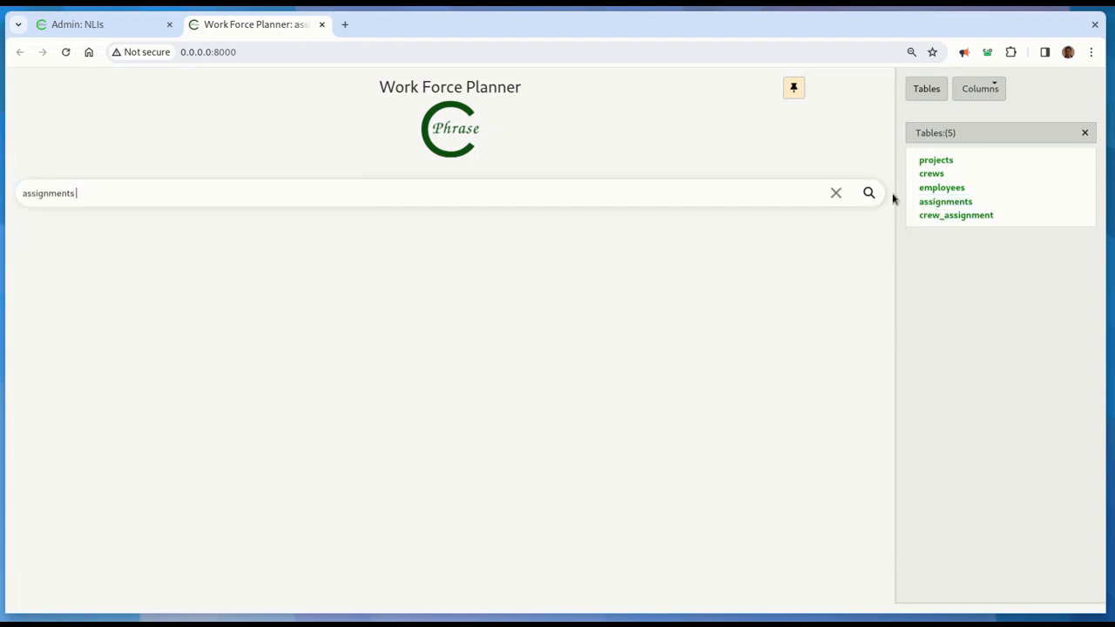
left_click(867, 192)
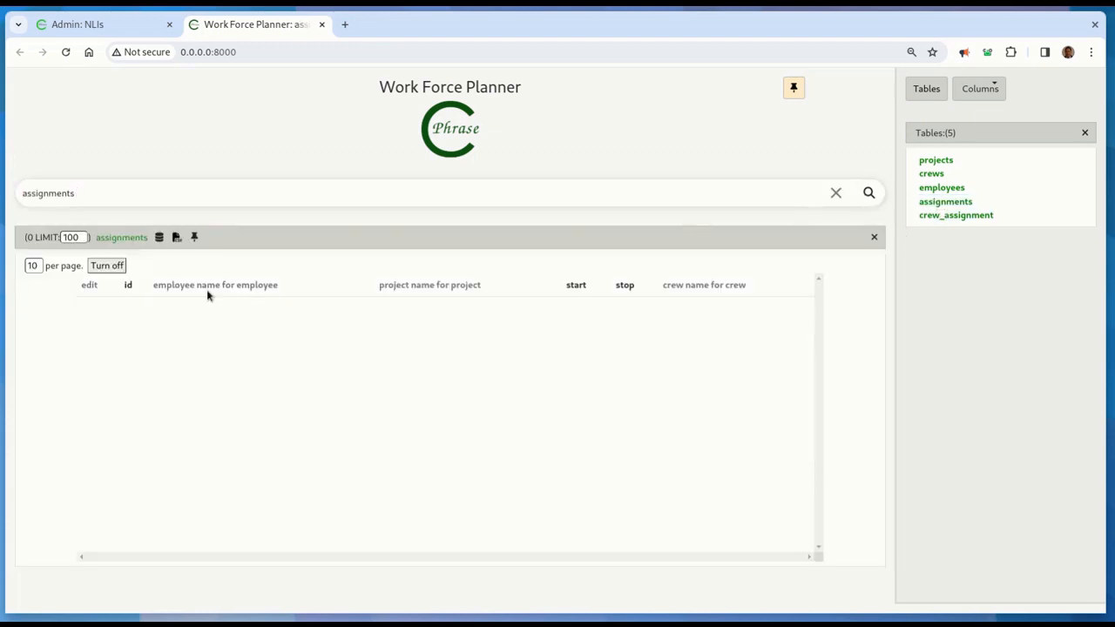
- Replace the assignments query with crew_assignment and run it
double_click(934, 216)
left_click(839, 196)
left_click(992, 217)
left_click_drag(994, 218, 880, 196)
left_click(869, 193)
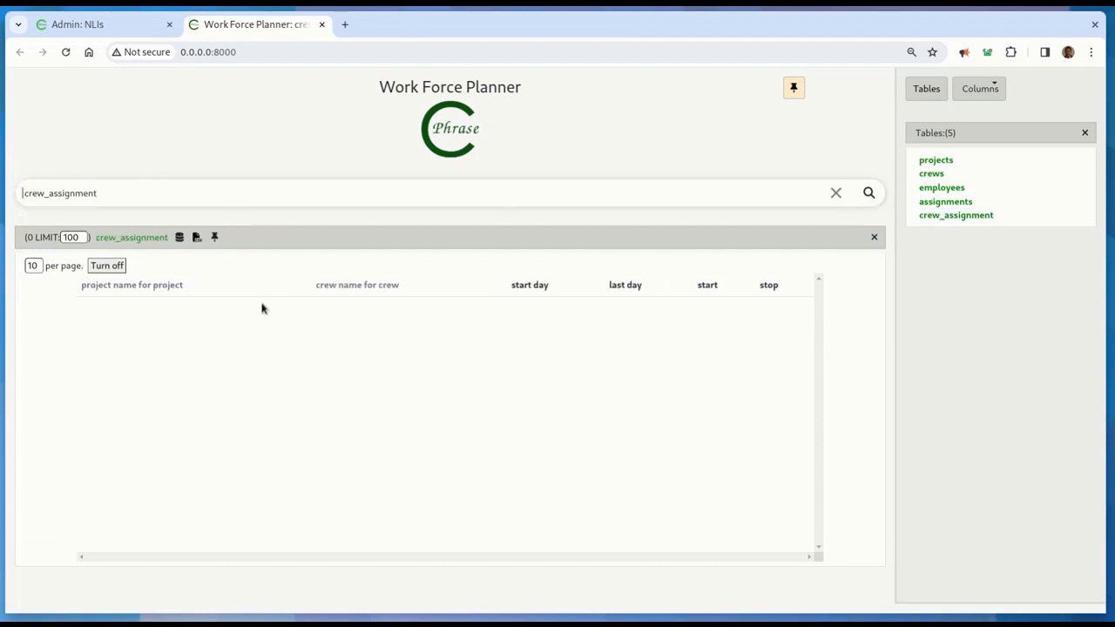
- Start a new record with the query "add crew_assignment", choosing project Acme #2232 and crew Builder #1
type("add")
key("Return")
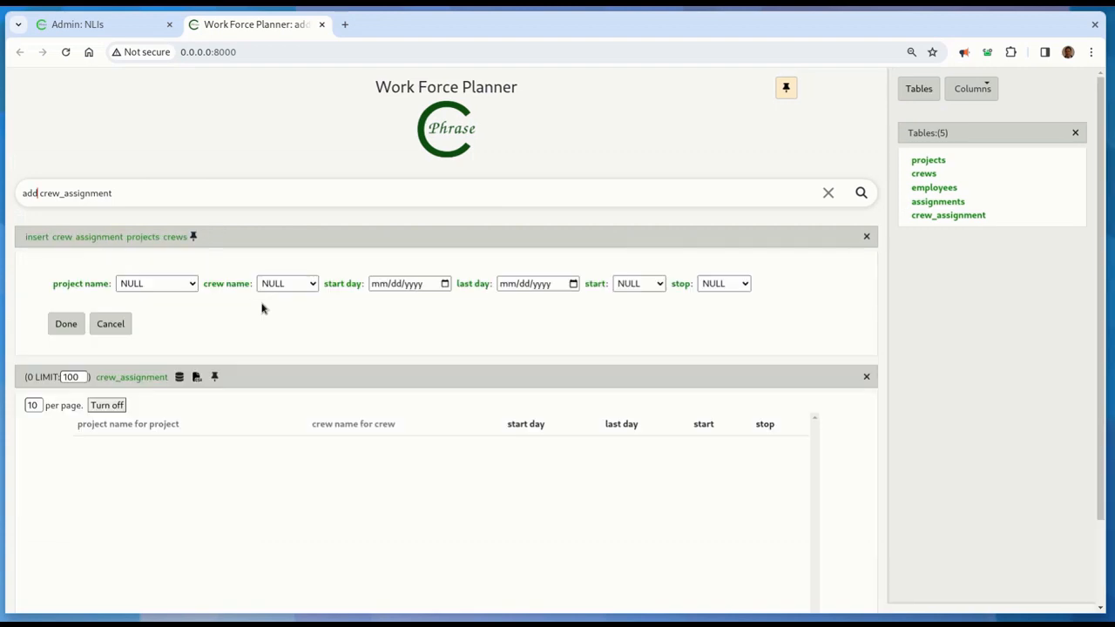
left_click(179, 286)
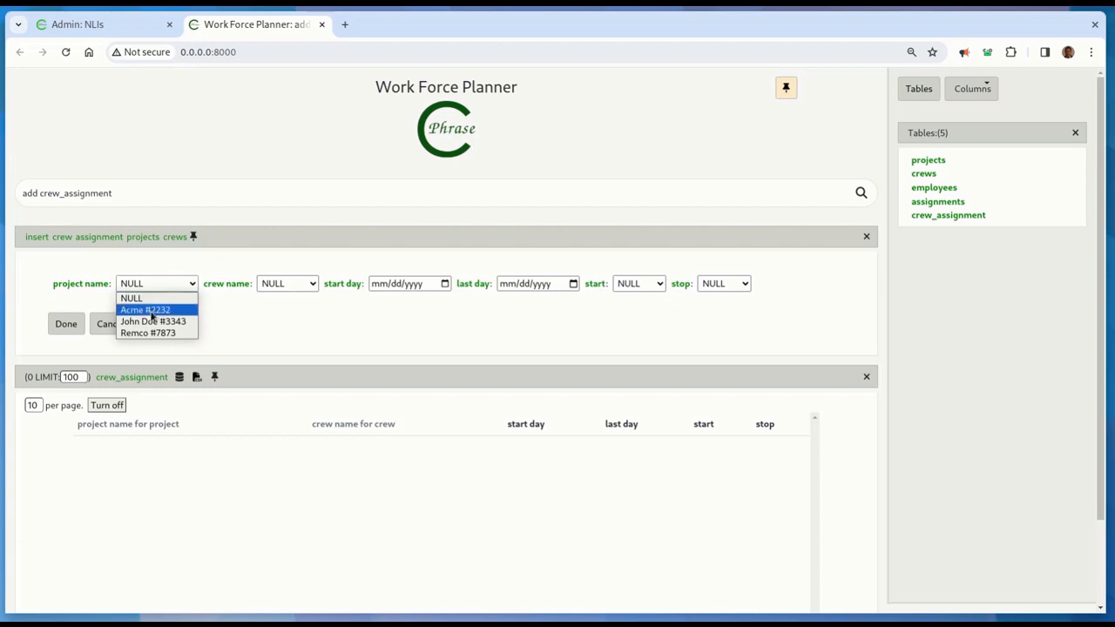
left_click(152, 312)
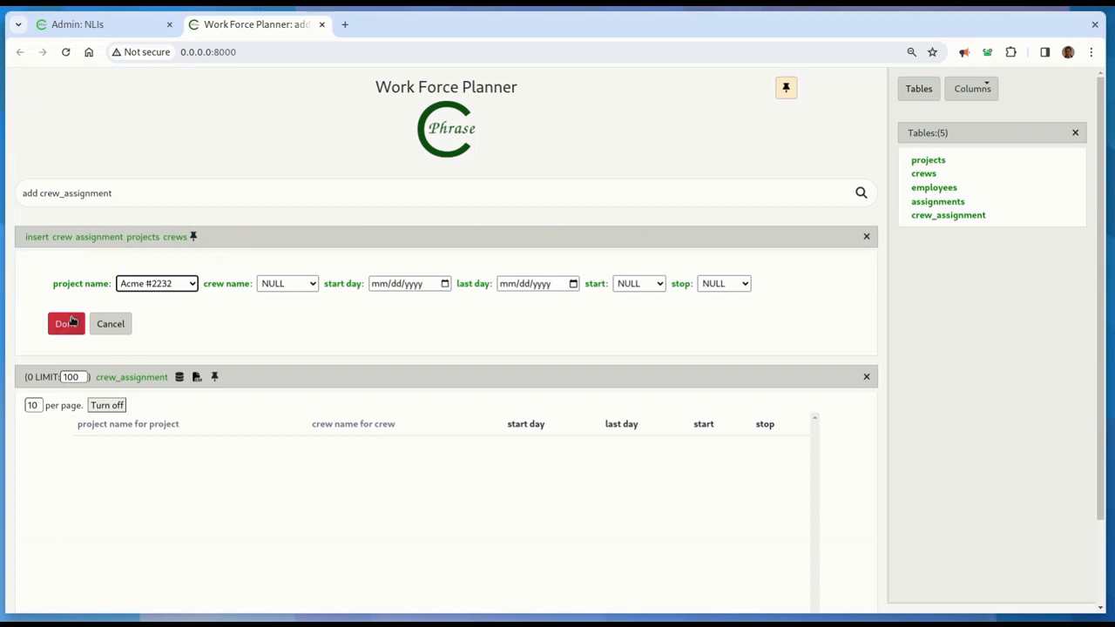
left_click(309, 283)
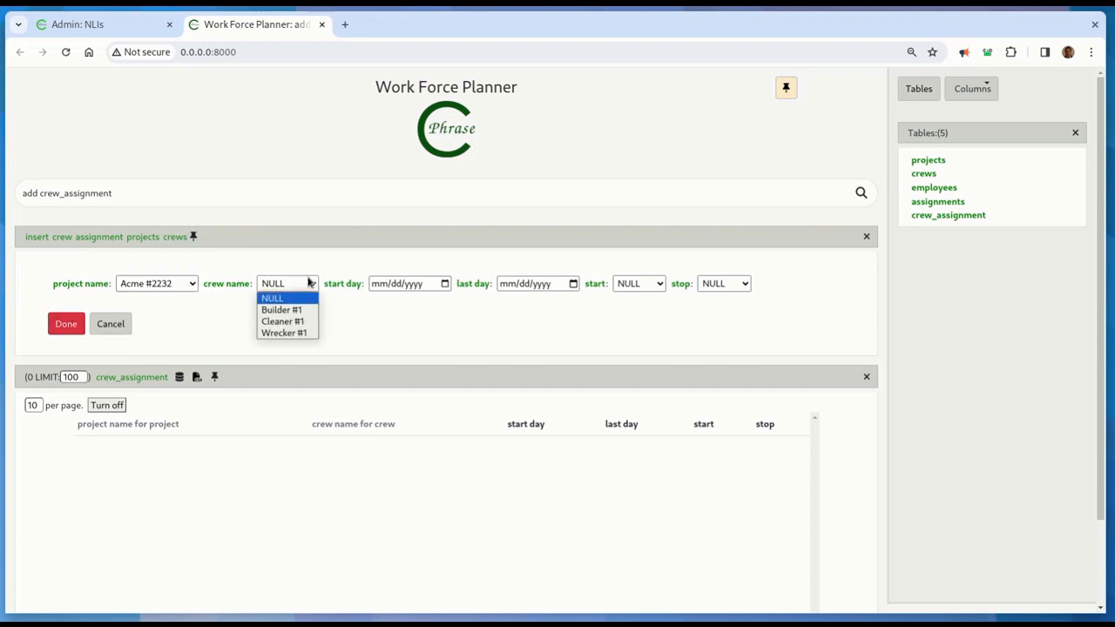
left_click(284, 311)
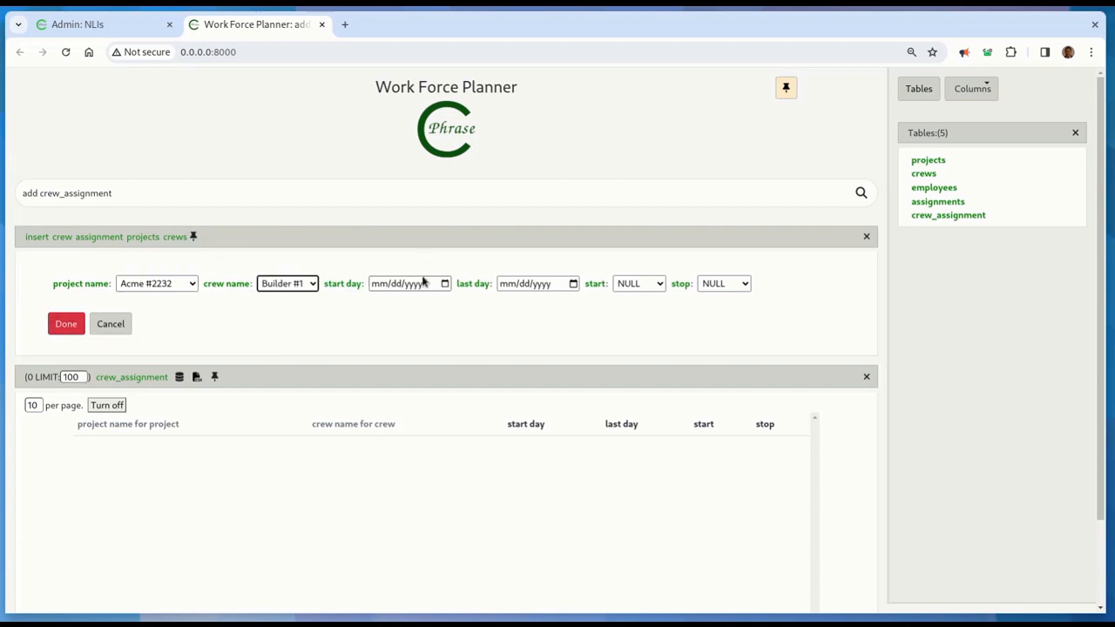
- Set the crew assignment's start day to 01/24/2024 and its last day to 01/26/2024
left_click(443, 284)
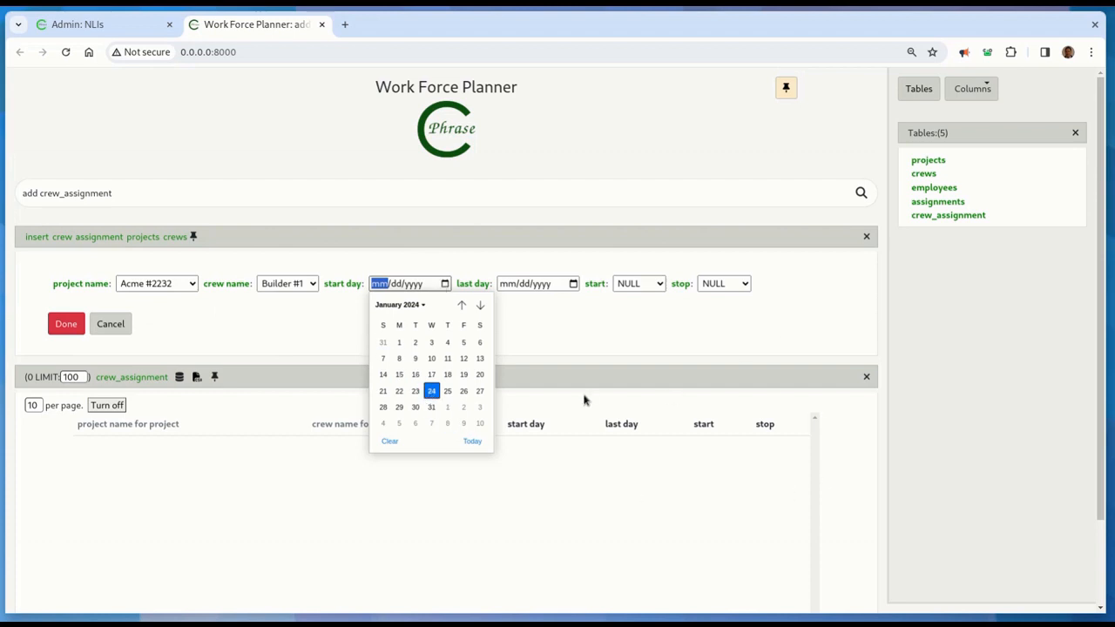
left_click(430, 393)
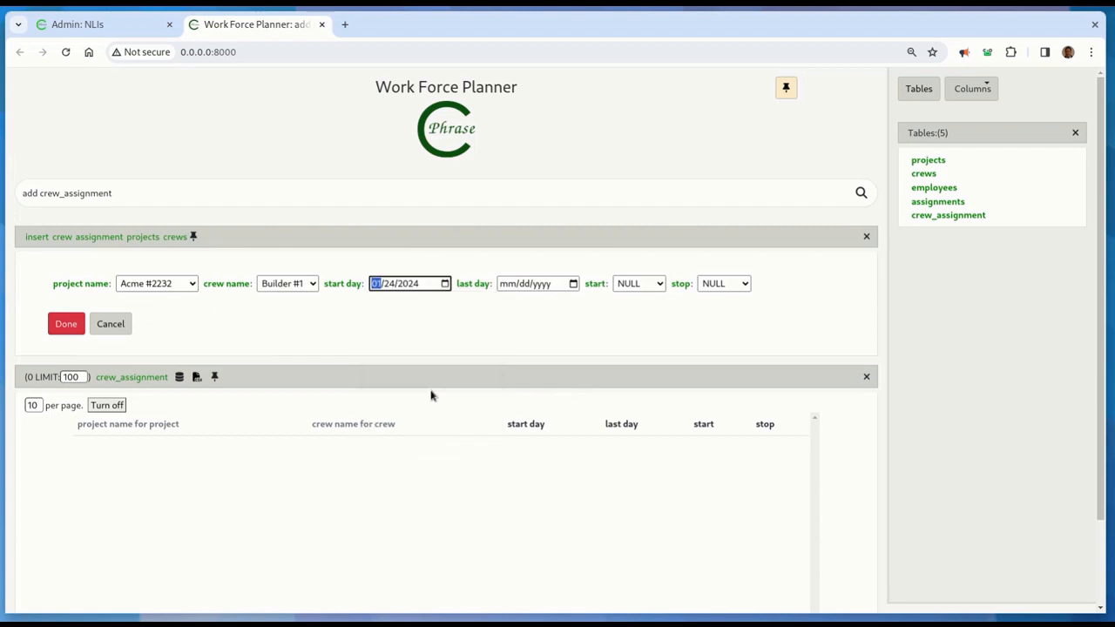
left_click(575, 284)
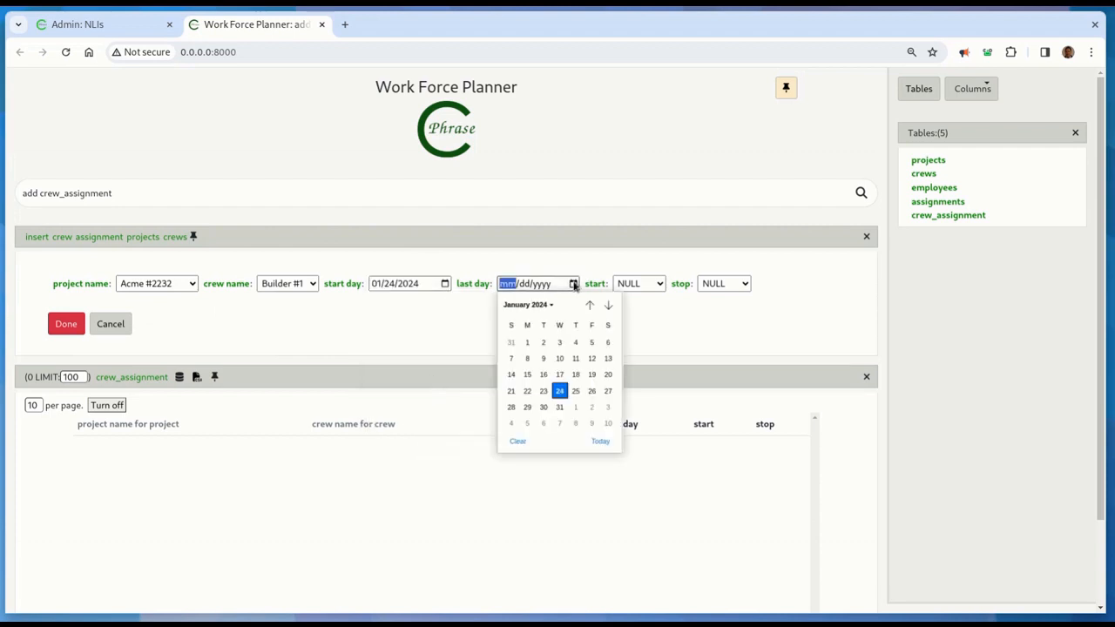
left_click(591, 391)
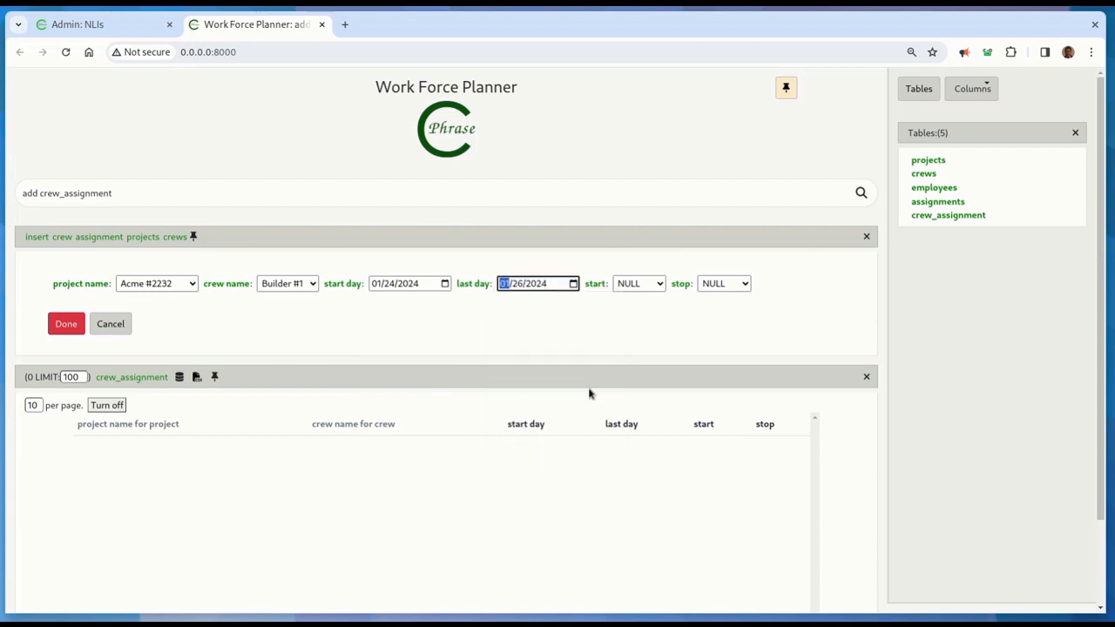
- Set the crew assignment's start time to 09:00:00 and stop time to 16:00:00, and submit the record
left_click(655, 284)
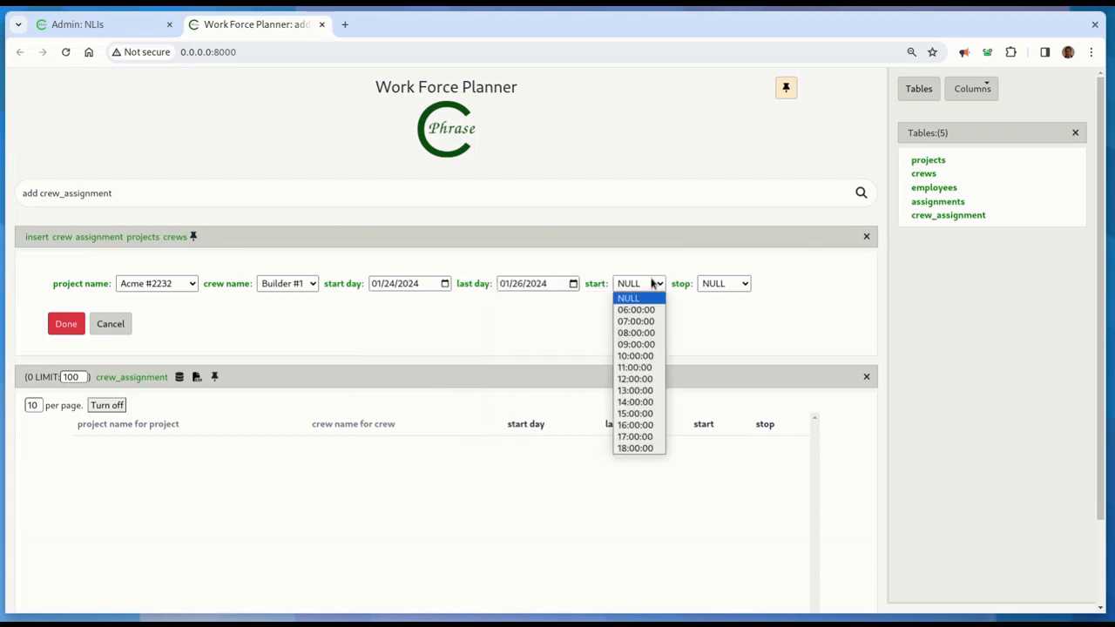
left_click(637, 344)
left_click(724, 283)
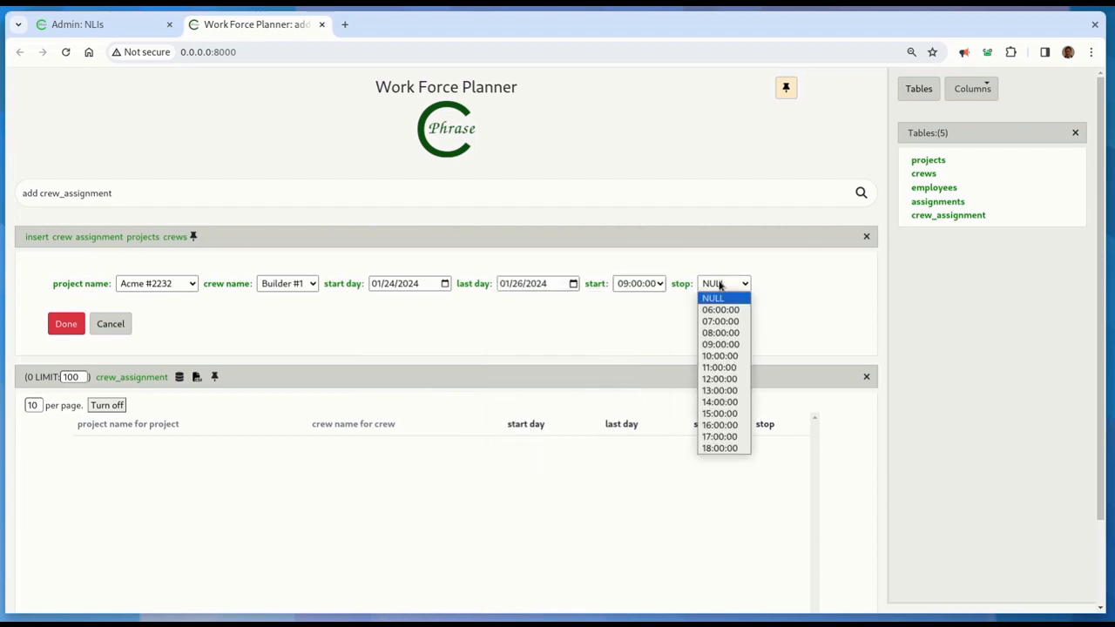
left_click(724, 425)
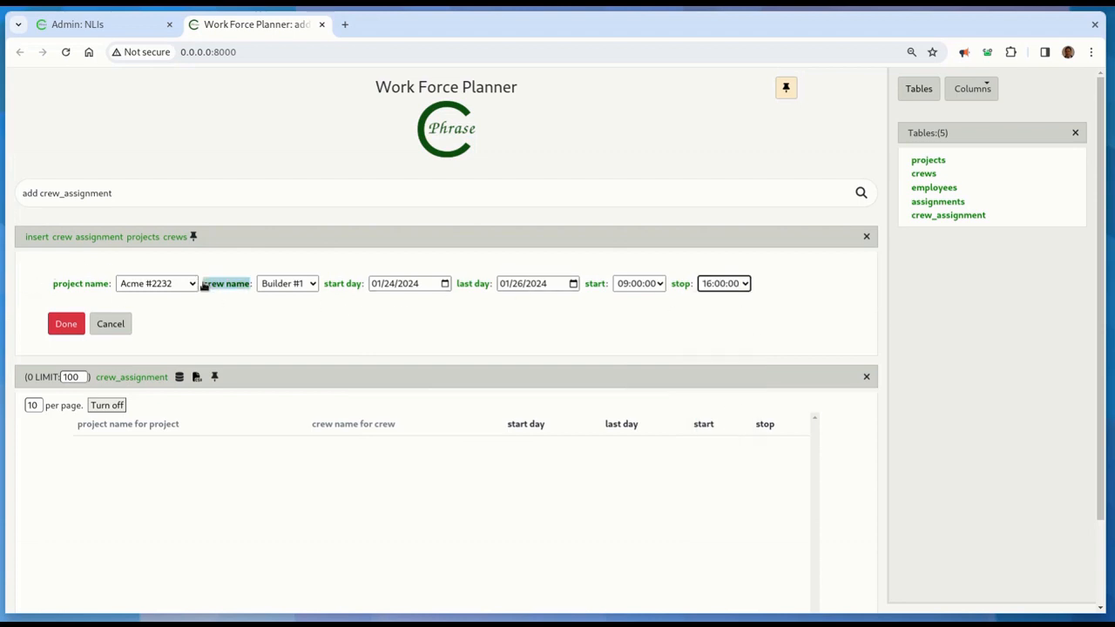
left_click(69, 324)
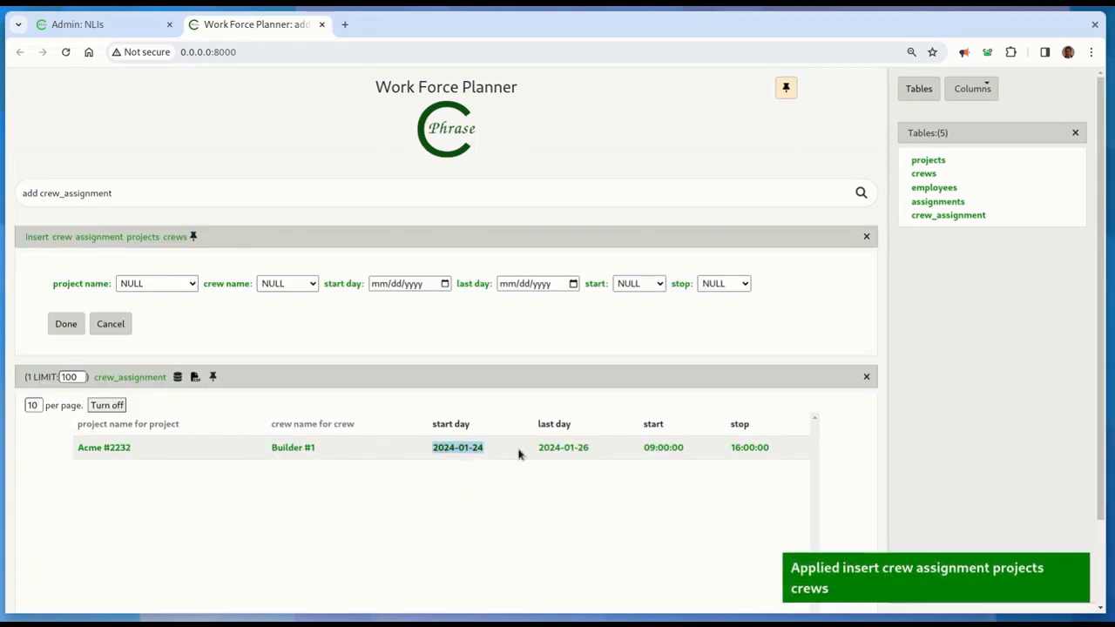
- Query the assignments table and examine the employees and stop times of the rows generated for the crew assignment
left_click_drag(127, 189, 20, 193)
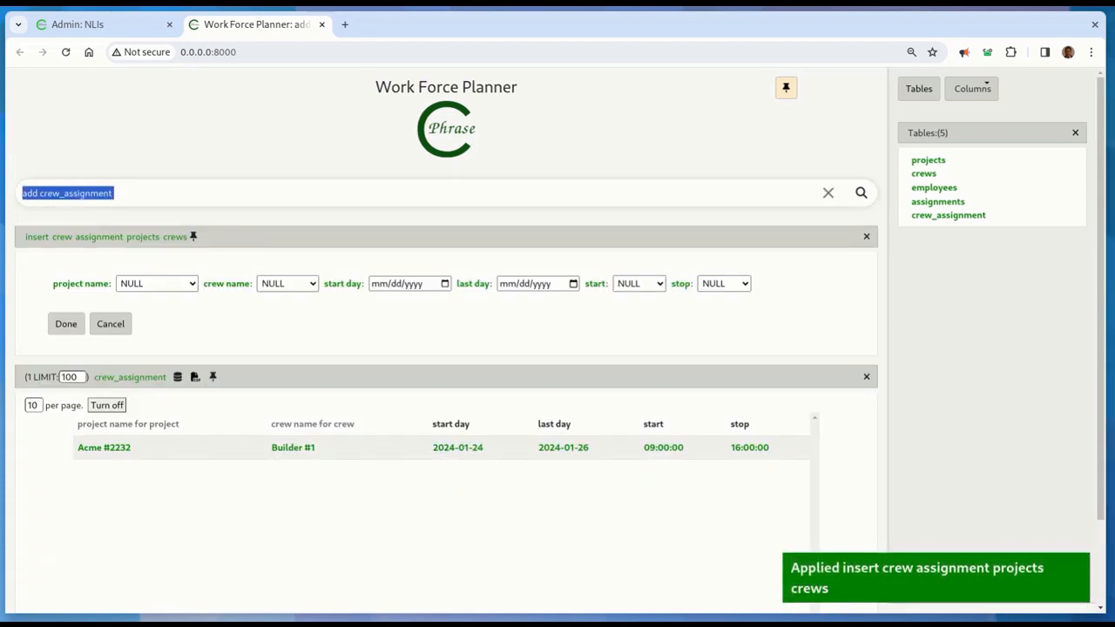
type("ass")
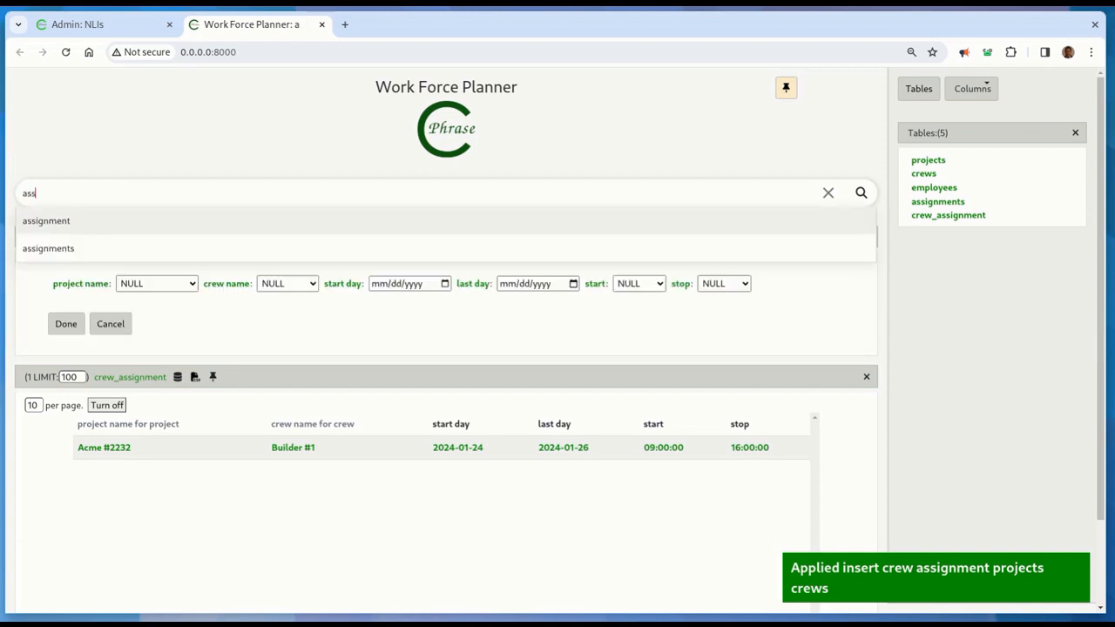
left_click(51, 247)
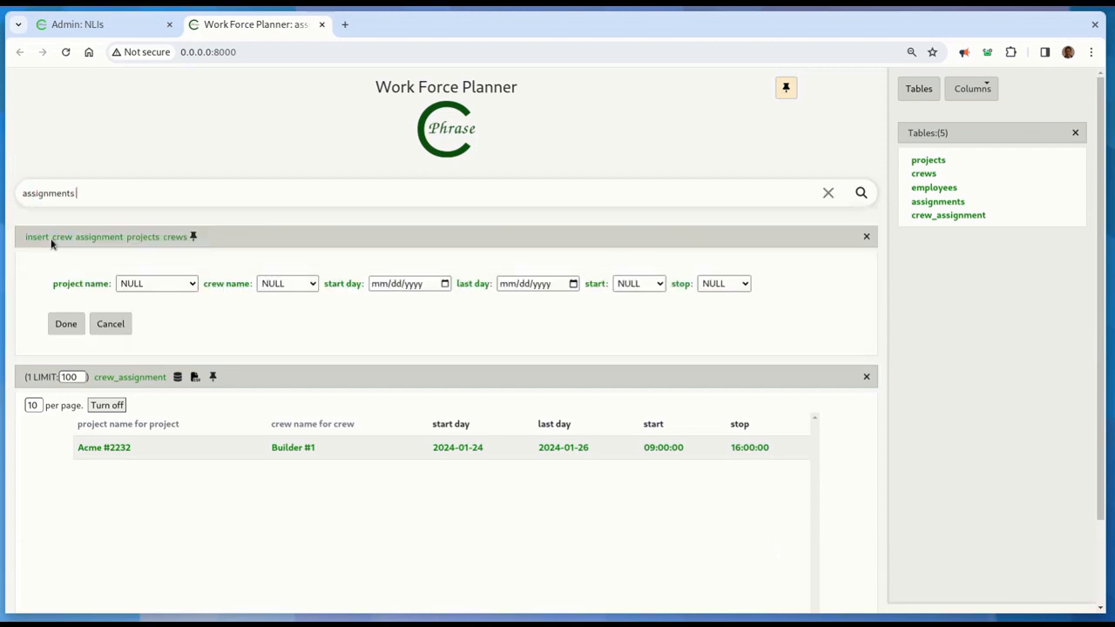
left_click(861, 195)
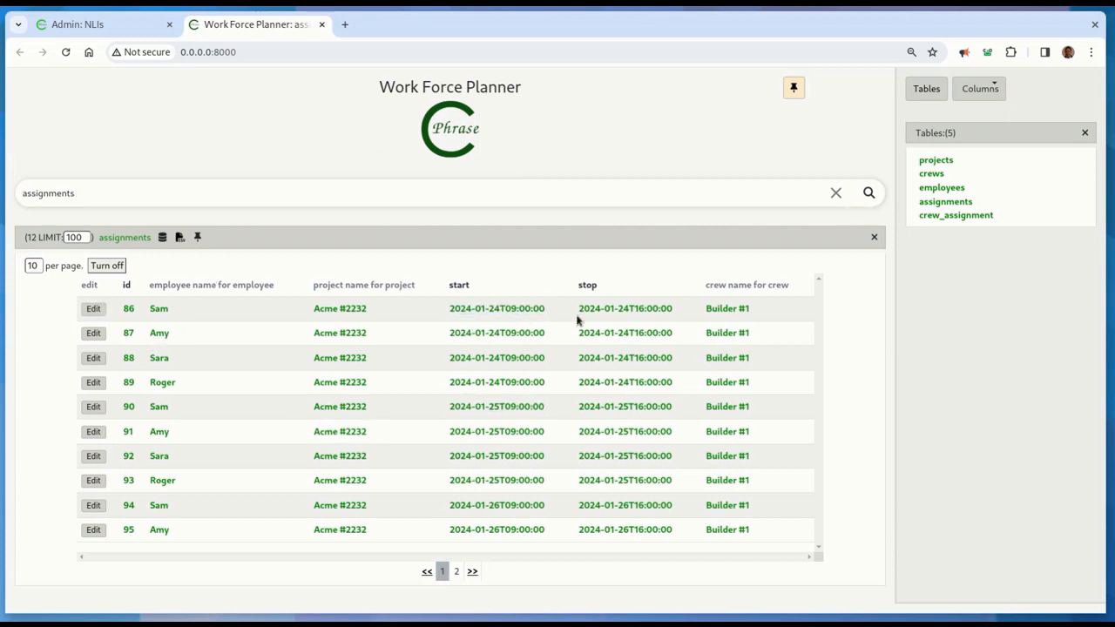
left_click_drag(577, 316, 663, 310)
double_click(151, 336)
double_click(153, 384)
double_click(154, 408)
- Query the employees with crew Builder #1, choosing the interpretation "employees crews name Builder #1", and examine the crew members' names
left_click(836, 195)
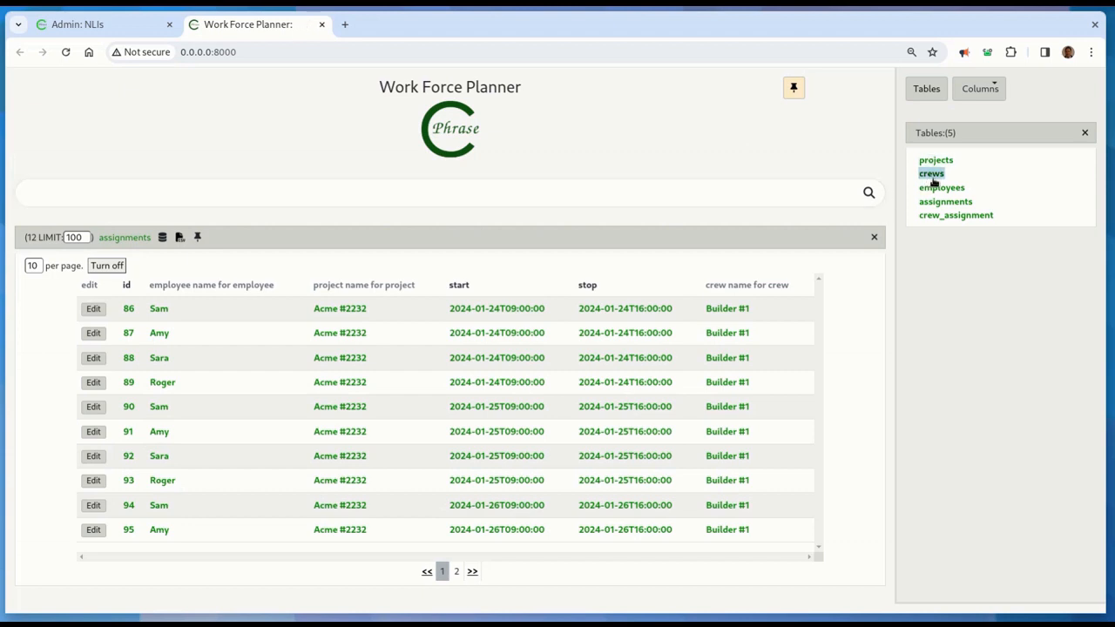
left_click(938, 188)
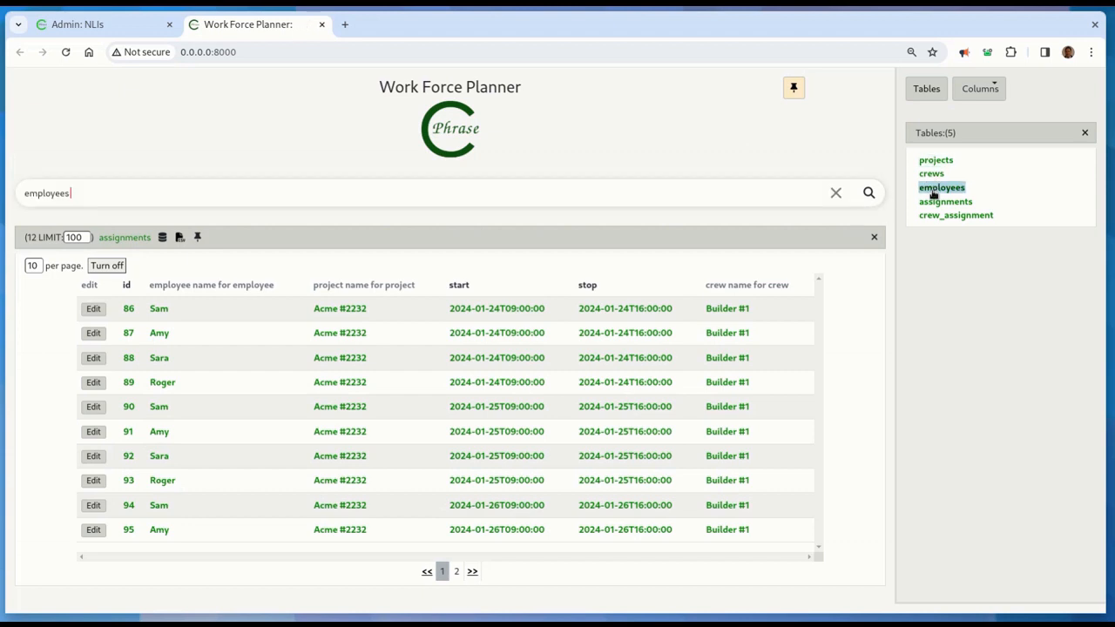
left_click(870, 193)
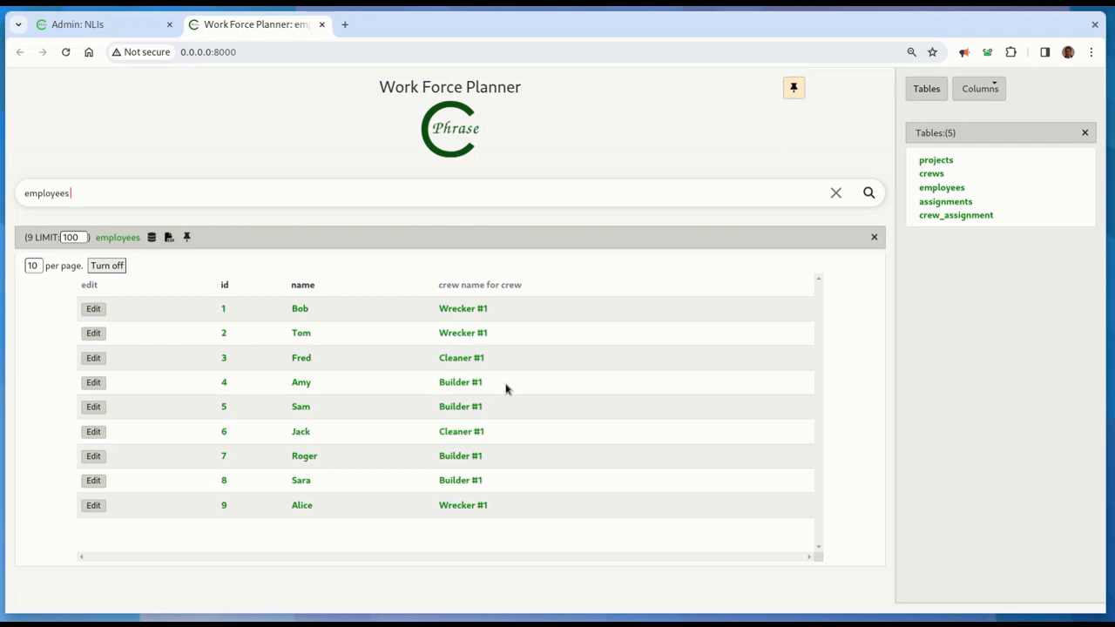
triple_click(466, 386)
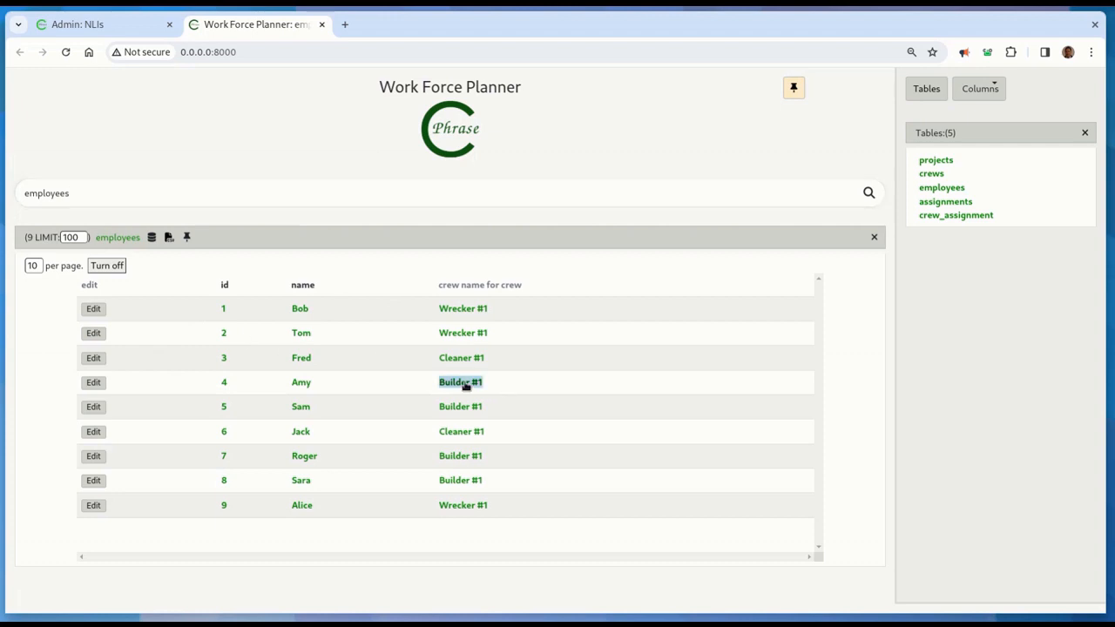
left_click(869, 191)
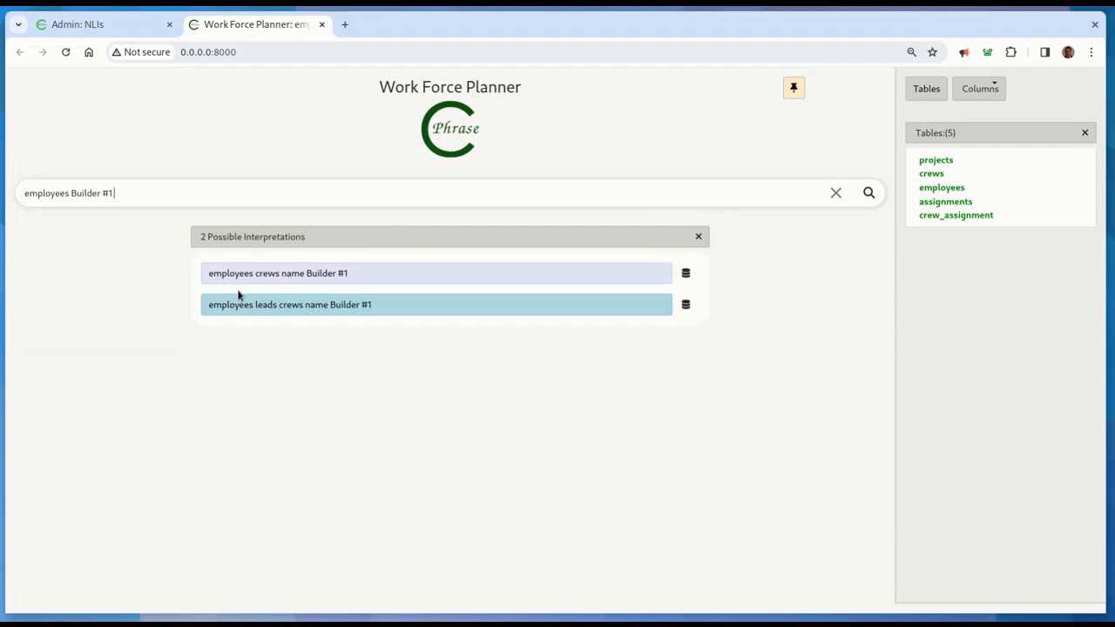
left_click(298, 275)
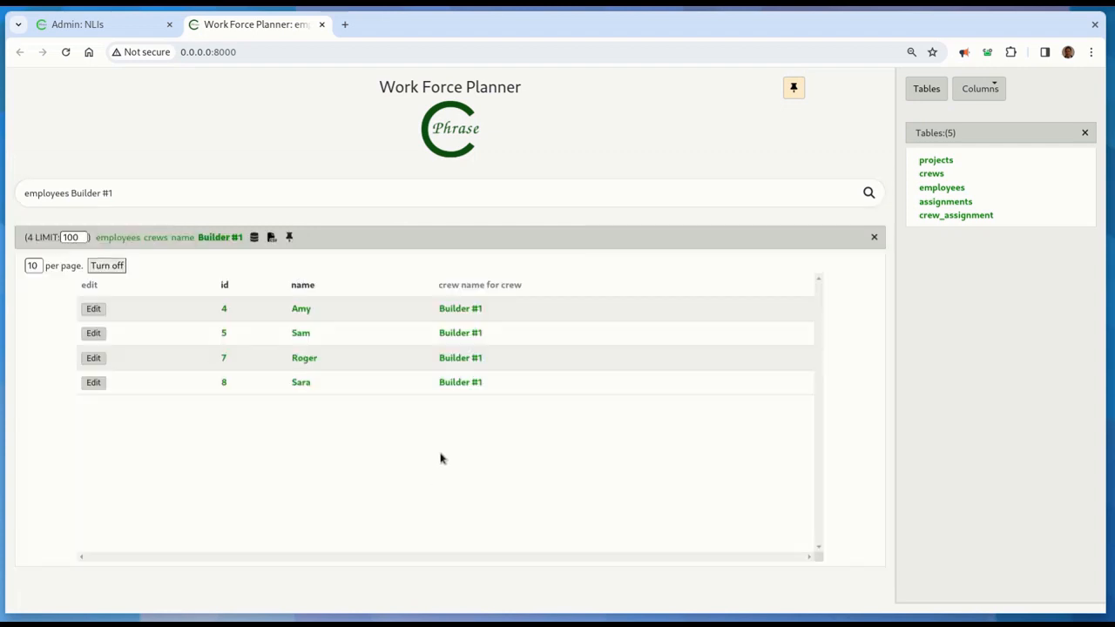
double_click(301, 310)
double_click(300, 334)
double_click(305, 359)
double_click(301, 384)
- Replace the query with the assignments table and review the rows assigned to crew Builder #1
left_click(107, 195)
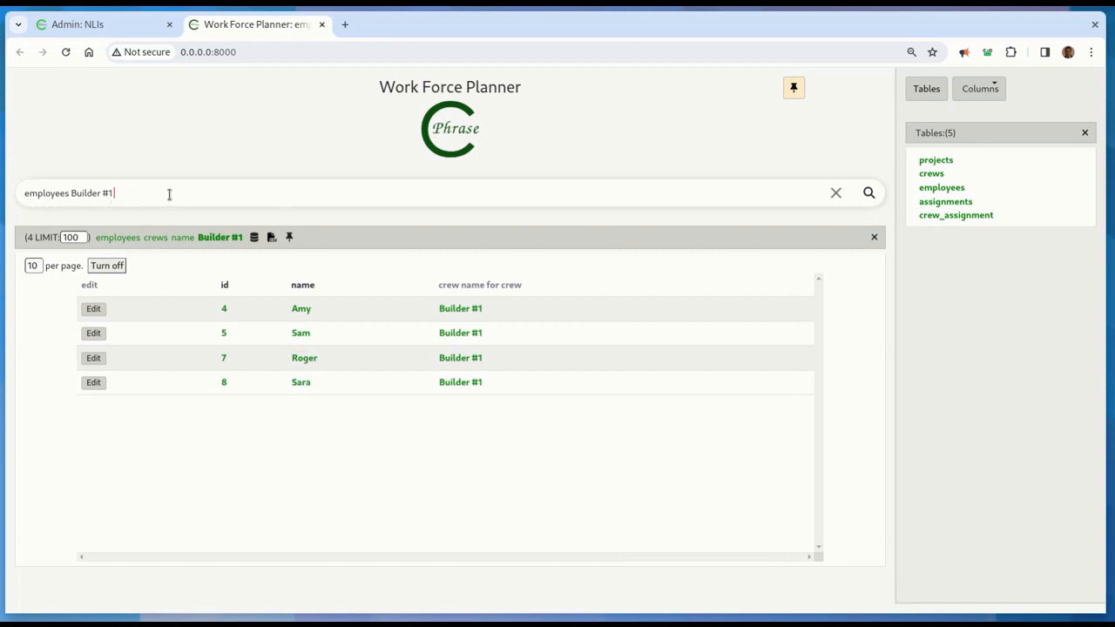
key("ctrl+a")
key("BackSpace")
left_click(967, 202)
left_click(878, 192)
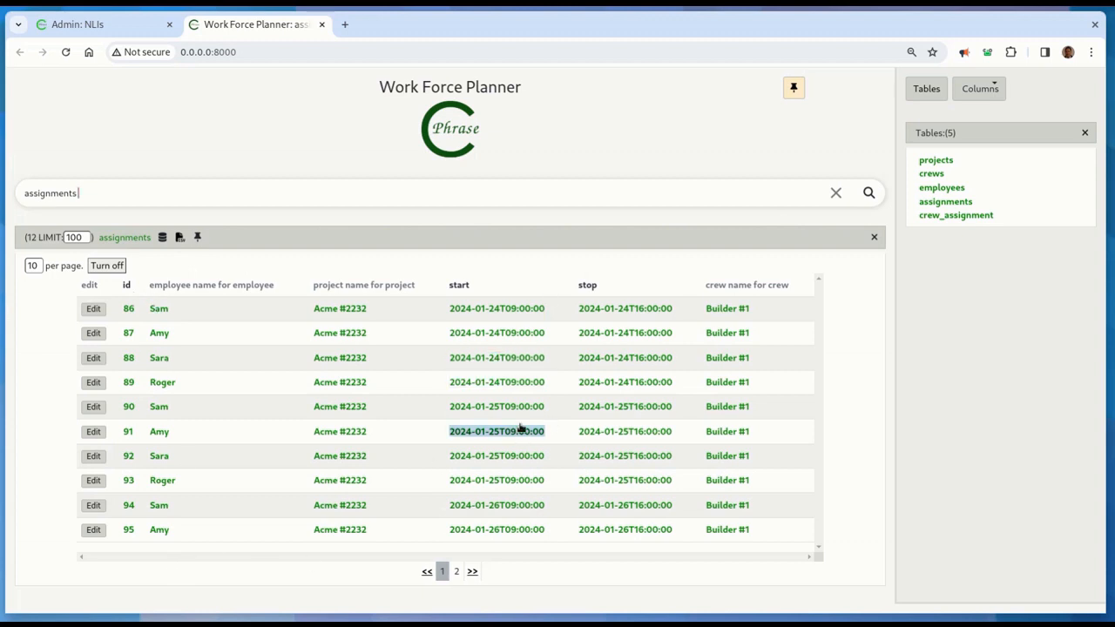
left_click(730, 406)
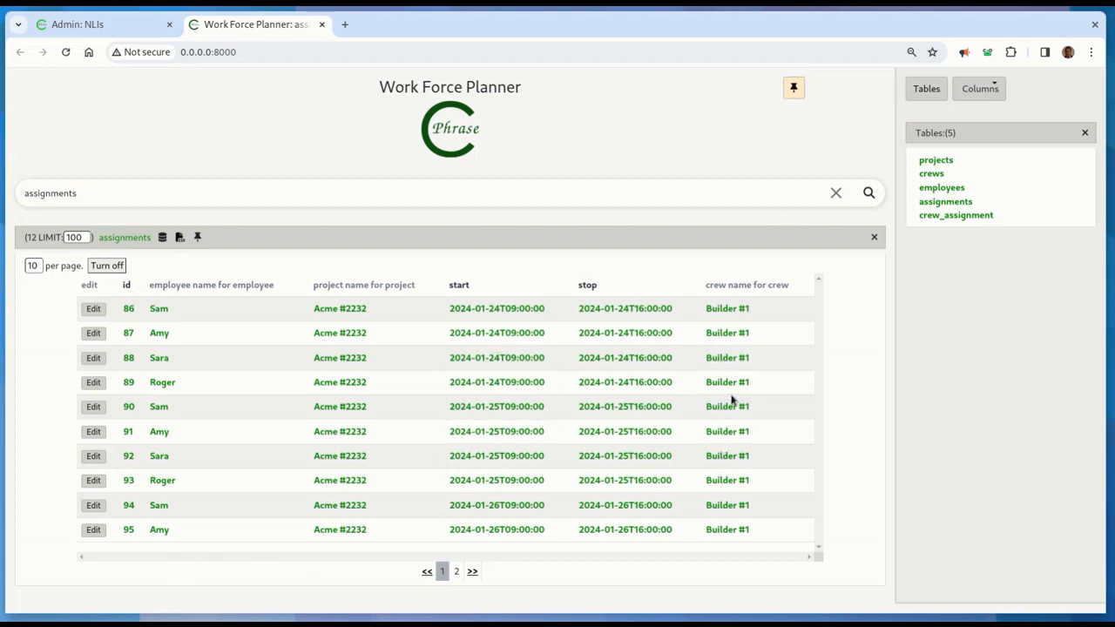
- Open another new crew assignment record with the query "add crew_assignment"
left_click(161, 187)
key("Up")
key("BackSpace")
key("BackSpace")
key("BackSpace")
key("BackSpace")
key("BackSpace")
key("BackSpace")
key("BackSpace")
key("BackSpace")
key("BackSpace")
key("BackSpace")
key("BackSpace")
key("Up")
key("Up")
key("Return")
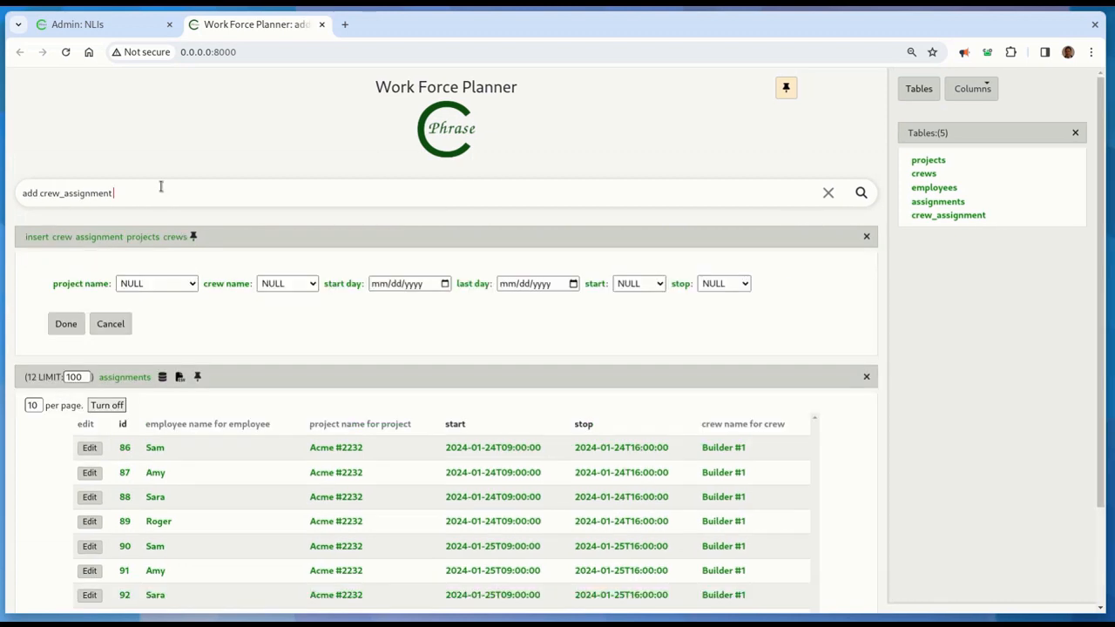
- Choose project #3343 and crew Builder #1 for the new crew assignment
left_click(152, 284)
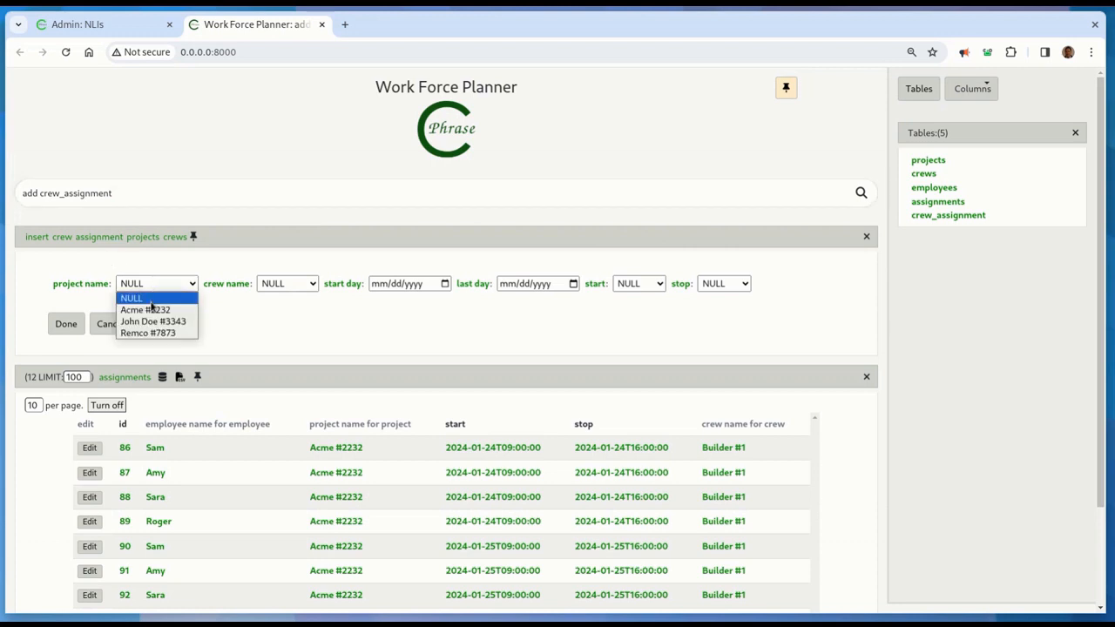
left_click(152, 321)
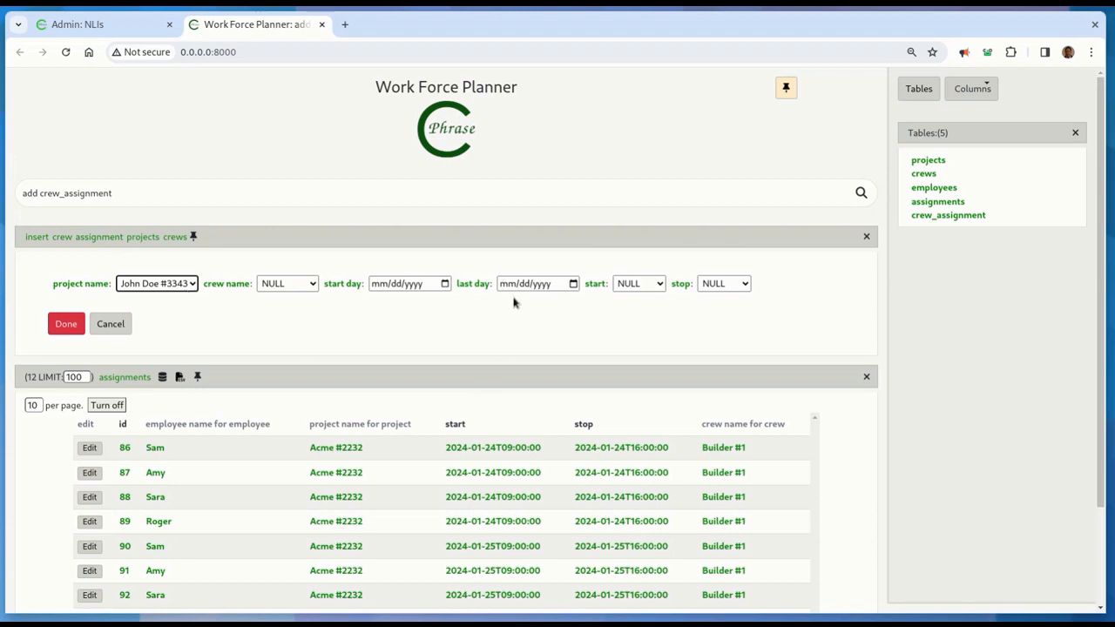
left_click(281, 288)
left_click(275, 309)
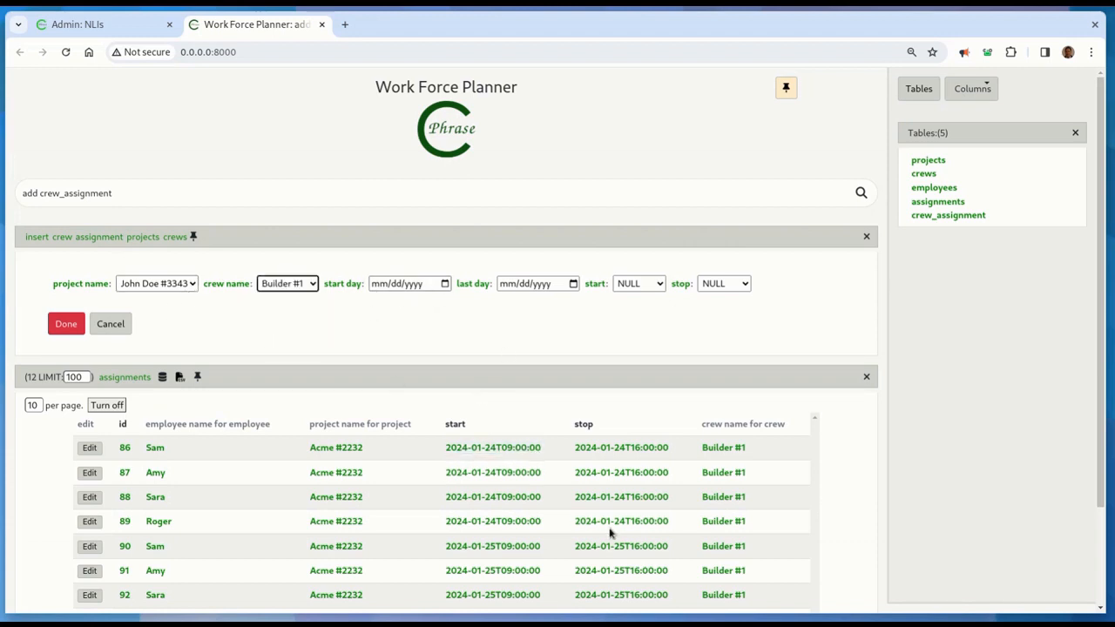
- Check the remaining existing assignments, and set the crew assignment's start day to 01/29/2024 and its last day to 01/31/2024
scroll(610, 534, "down", 2)
left_click(451, 589)
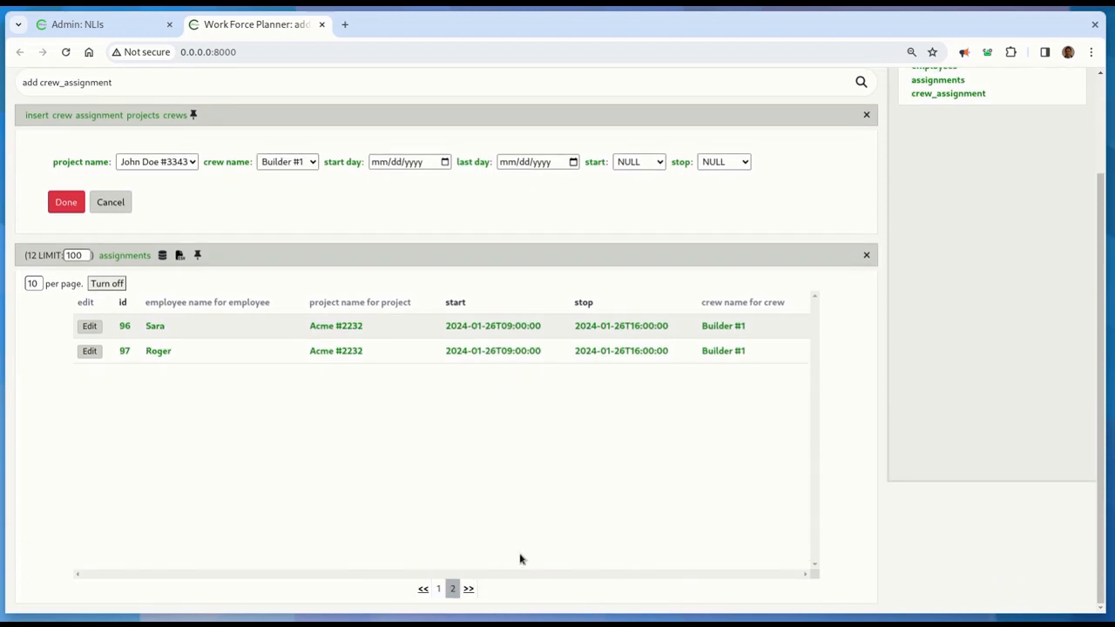
left_click(441, 589)
scroll(453, 453, "up", 2)
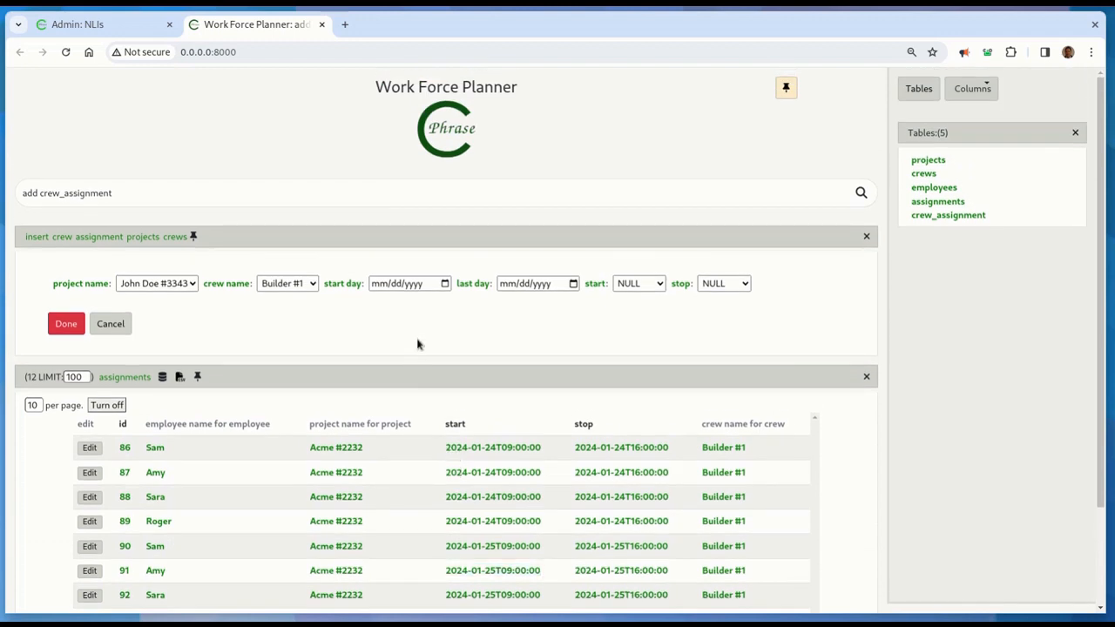
left_click(445, 284)
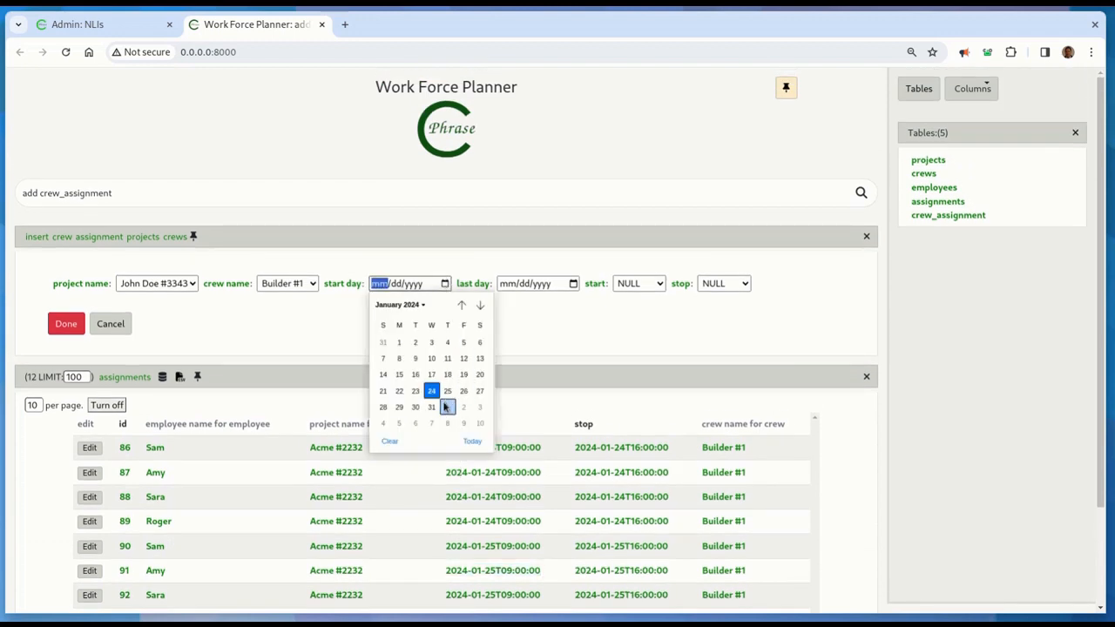
left_click(399, 407)
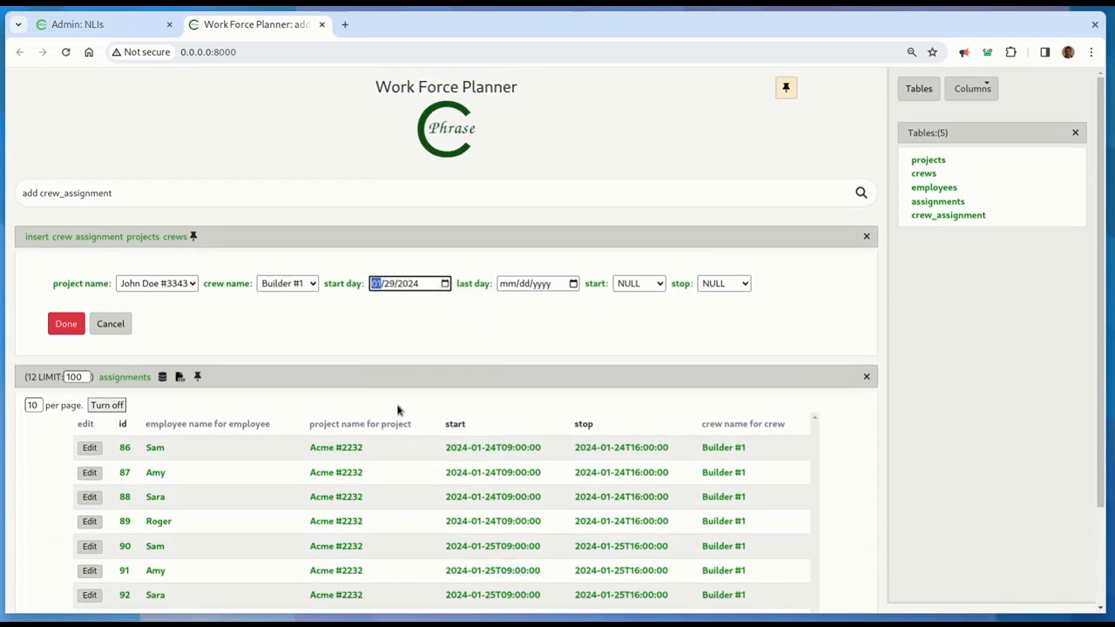
left_click(560, 285)
left_click(573, 284)
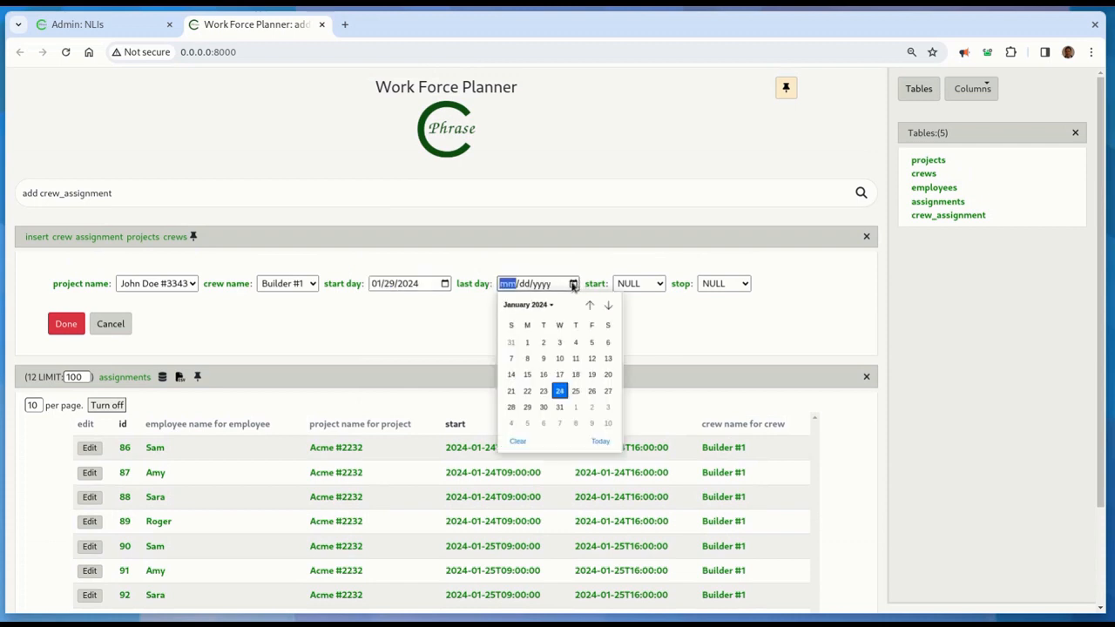
left_click(562, 408)
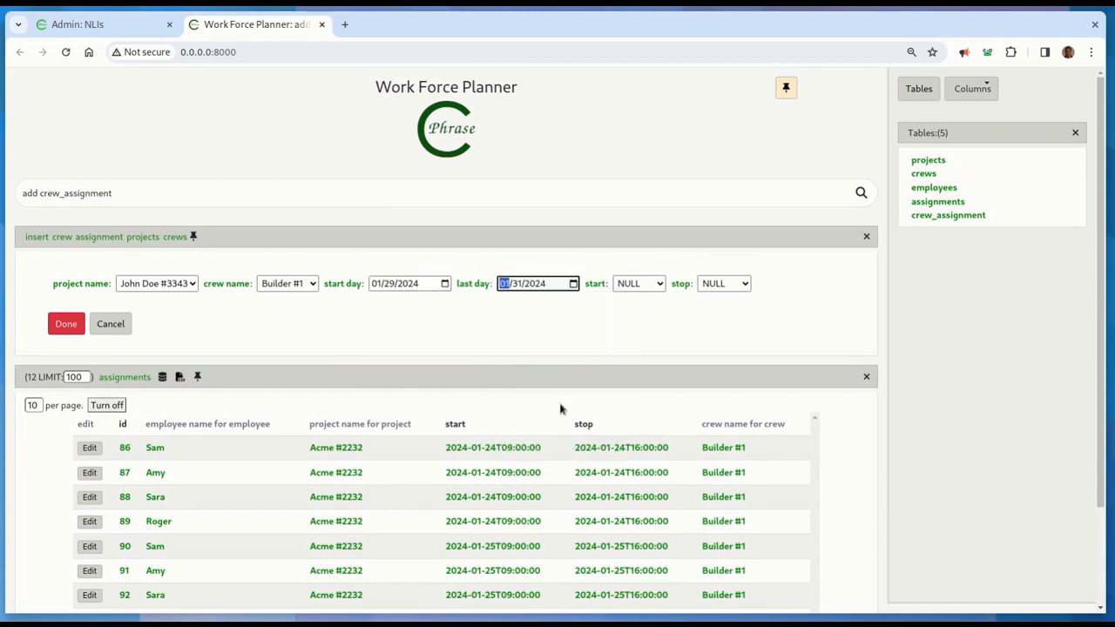
- Set the crew assignment's start time to 09:00:00 and stop time to 12:00:00, and submit the record
left_click(623, 286)
left_click(632, 345)
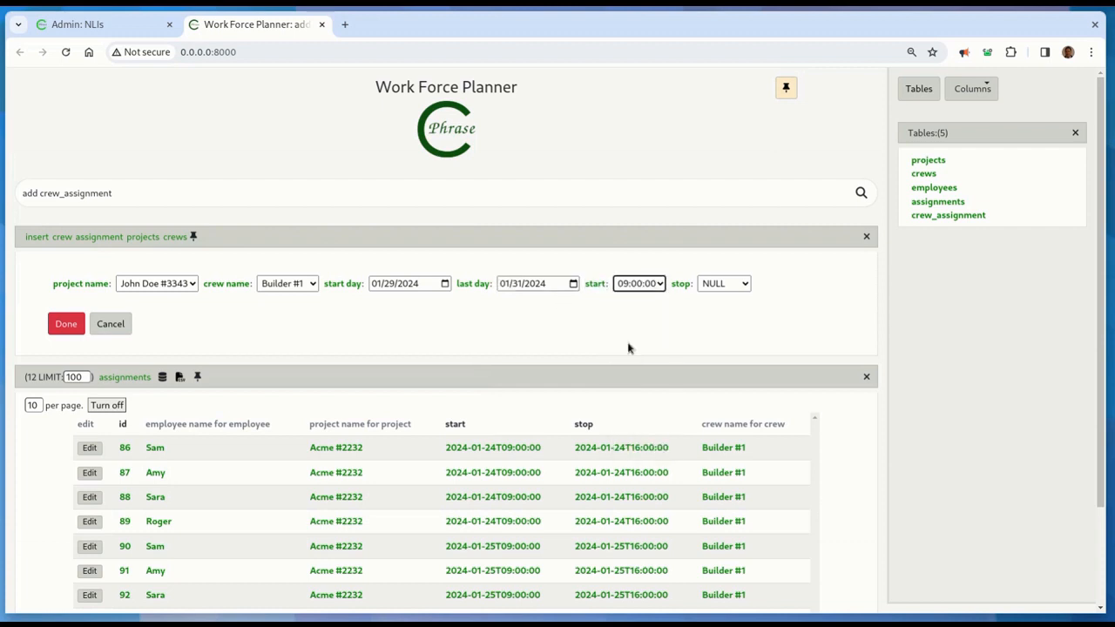
left_click(709, 284)
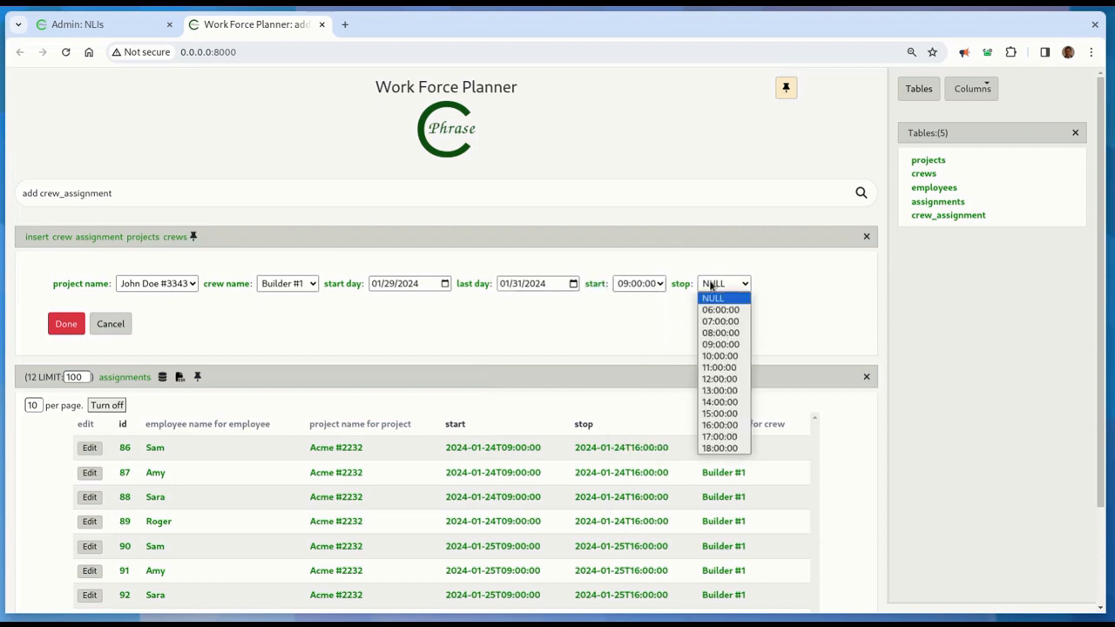
left_click(720, 380)
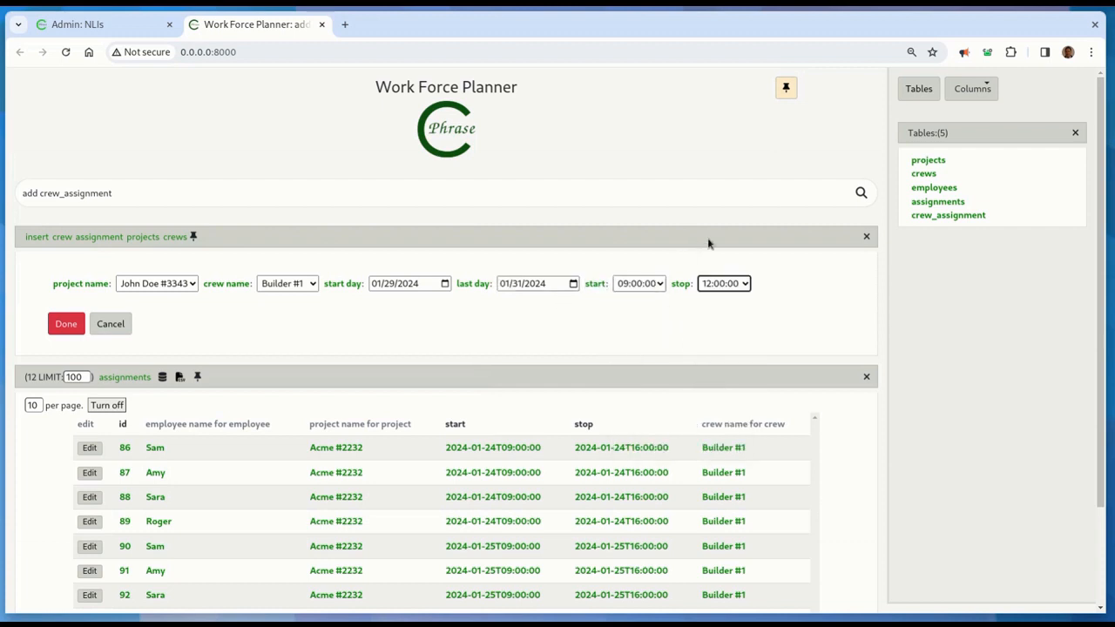
left_click(66, 324)
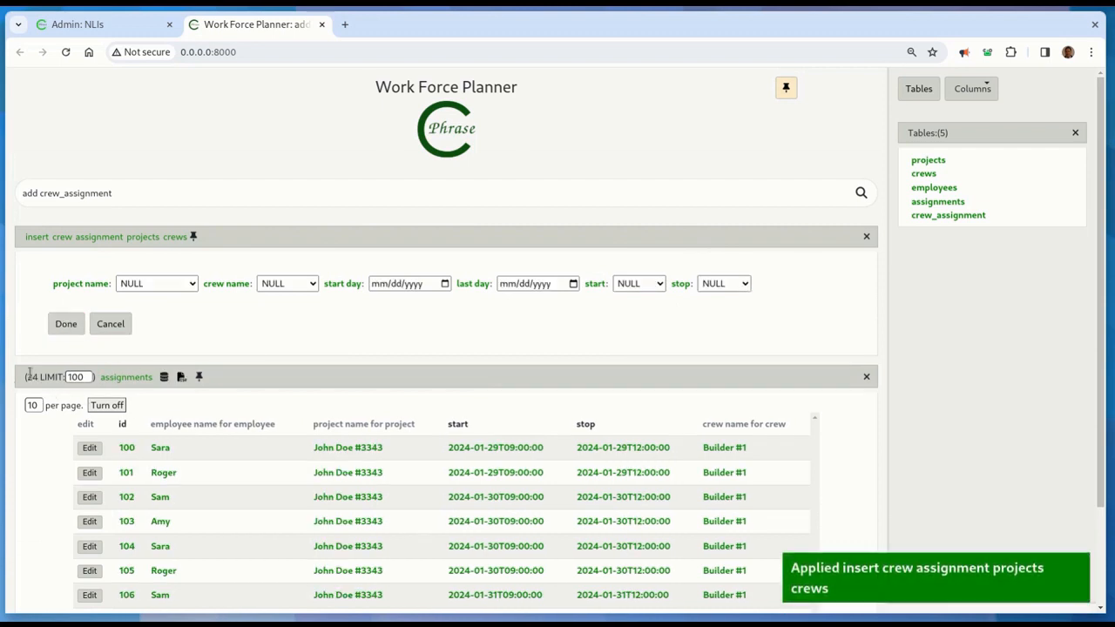
- Examine all three pages of the updated assignments for the rows generated by the second crew assignment
scroll(531, 542, "down", 2)
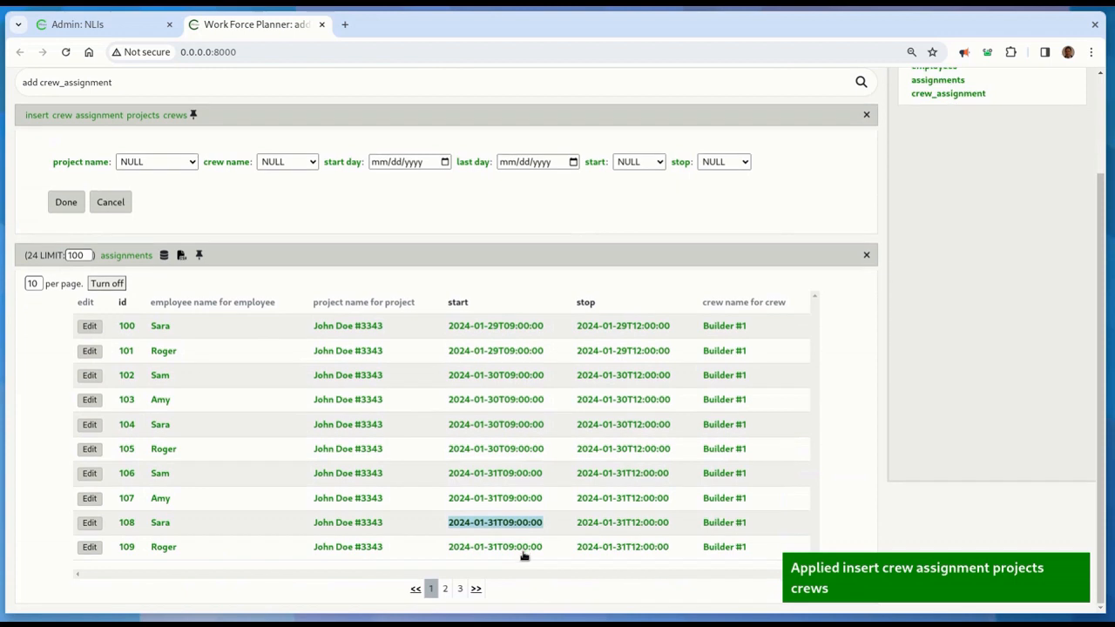
left_click(444, 590)
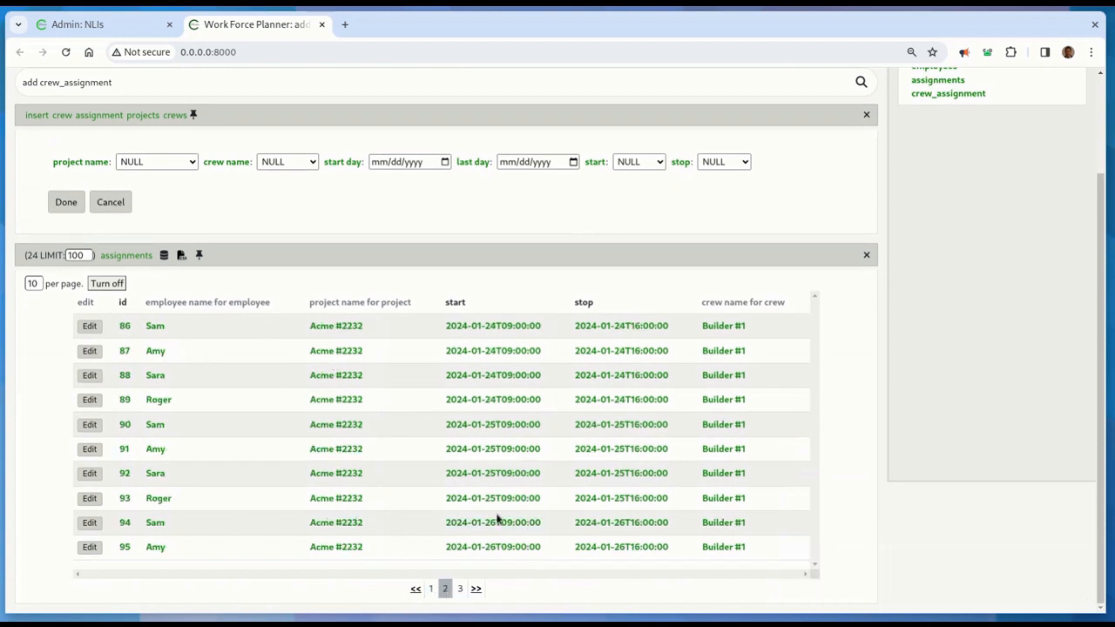
left_click(459, 590)
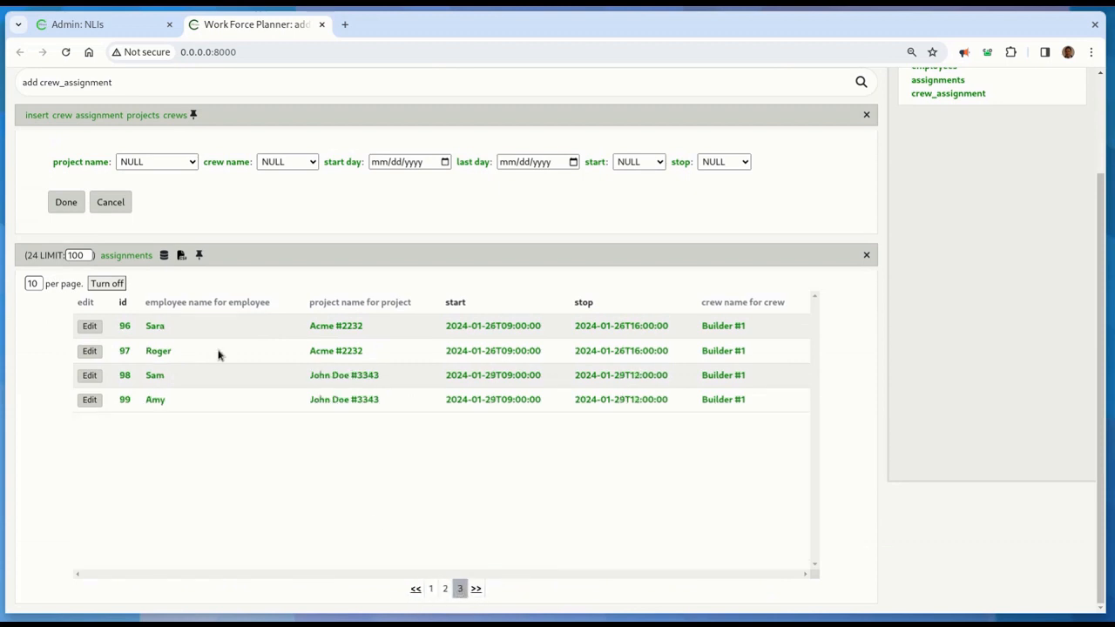
left_click(433, 590)
scroll(413, 537, "up", 3)
scroll(411, 537, "down", 3)
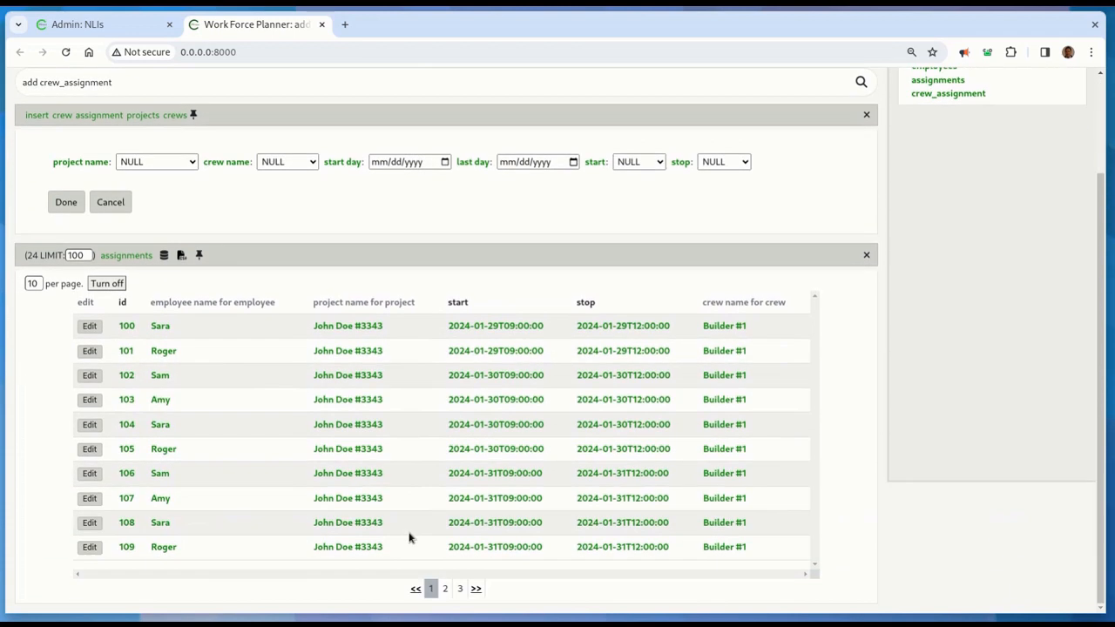
scroll(410, 536, "up", 3)
- Query the assignments table filtered to the employee named in row 101
left_click(59, 192)
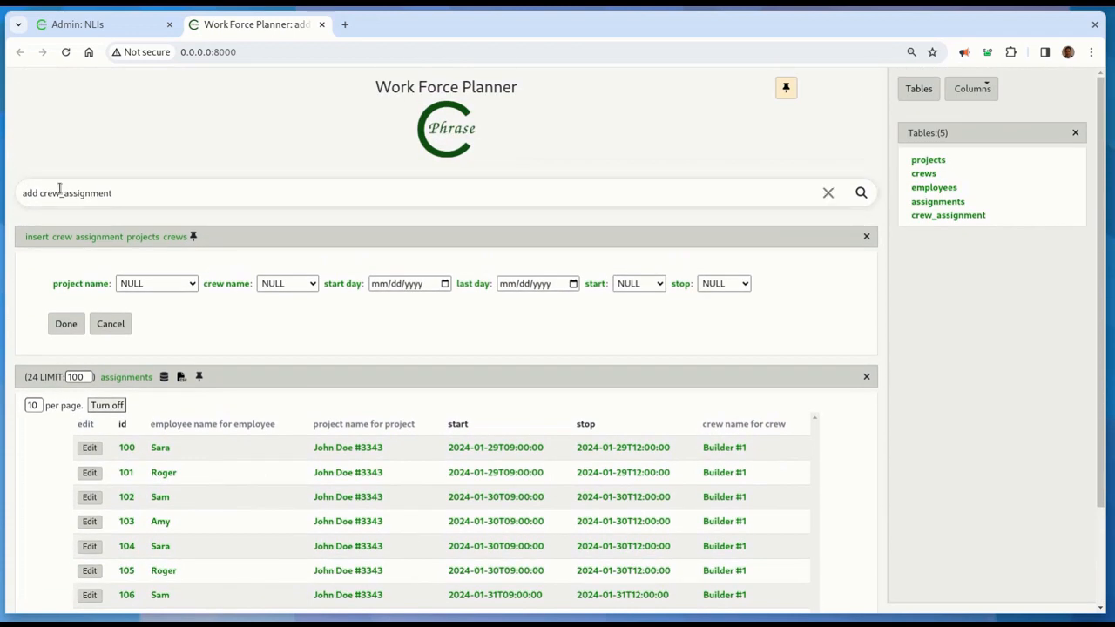
triple_click(130, 193)
type("assignmen")
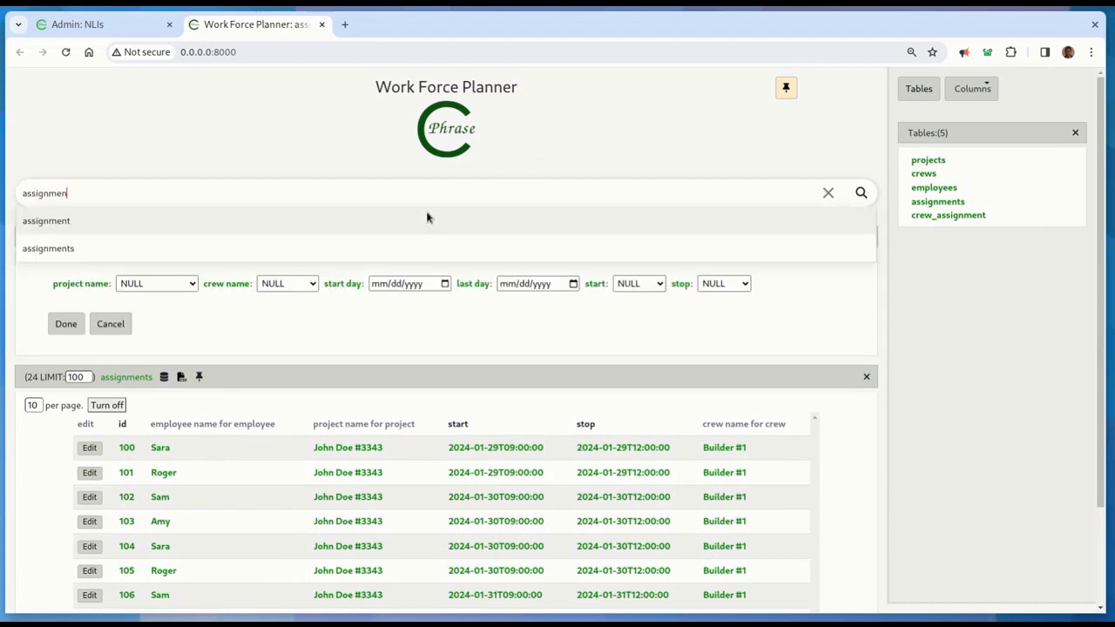
type("ts")
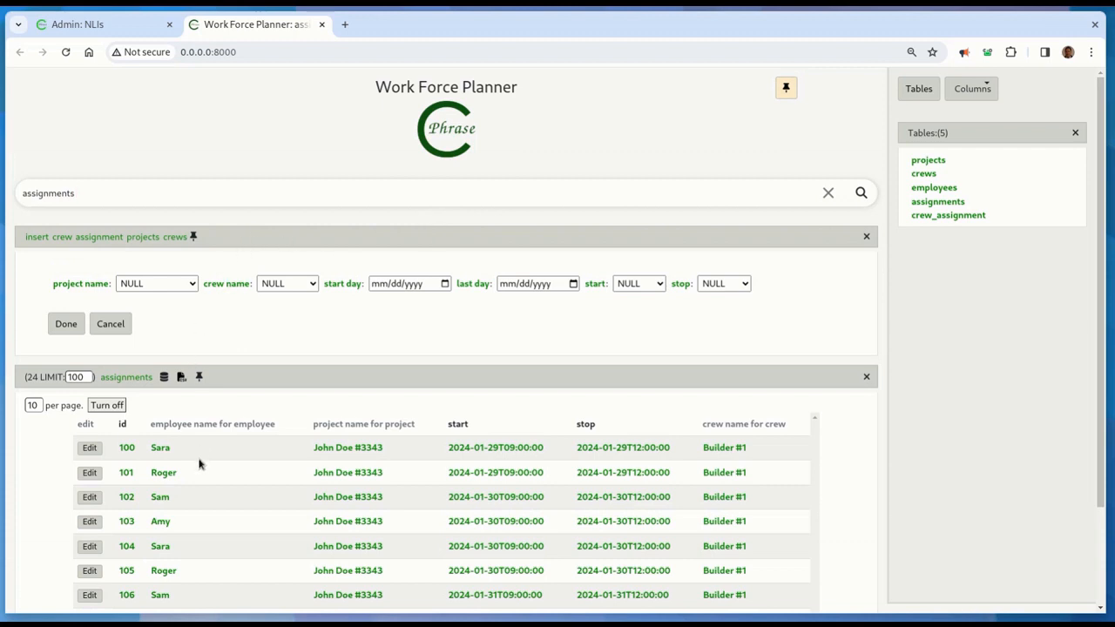
left_click(167, 485)
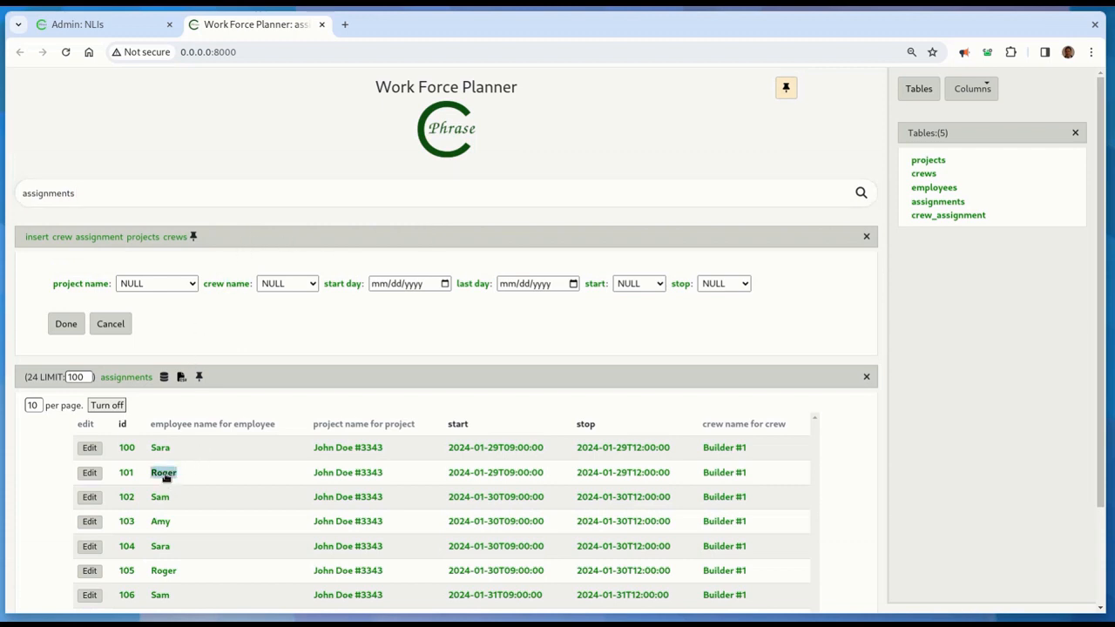
left_click(166, 477)
left_click(862, 193)
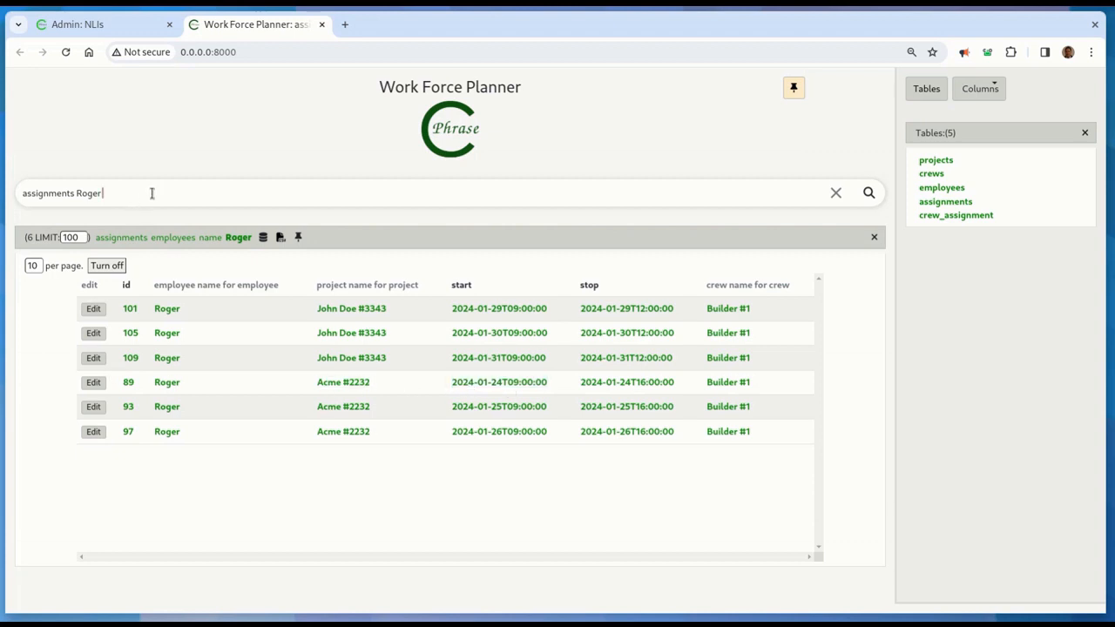
- Query the same employee's assignments sorted by start, choosing the interpretation ordered by increasing start
type("sor")
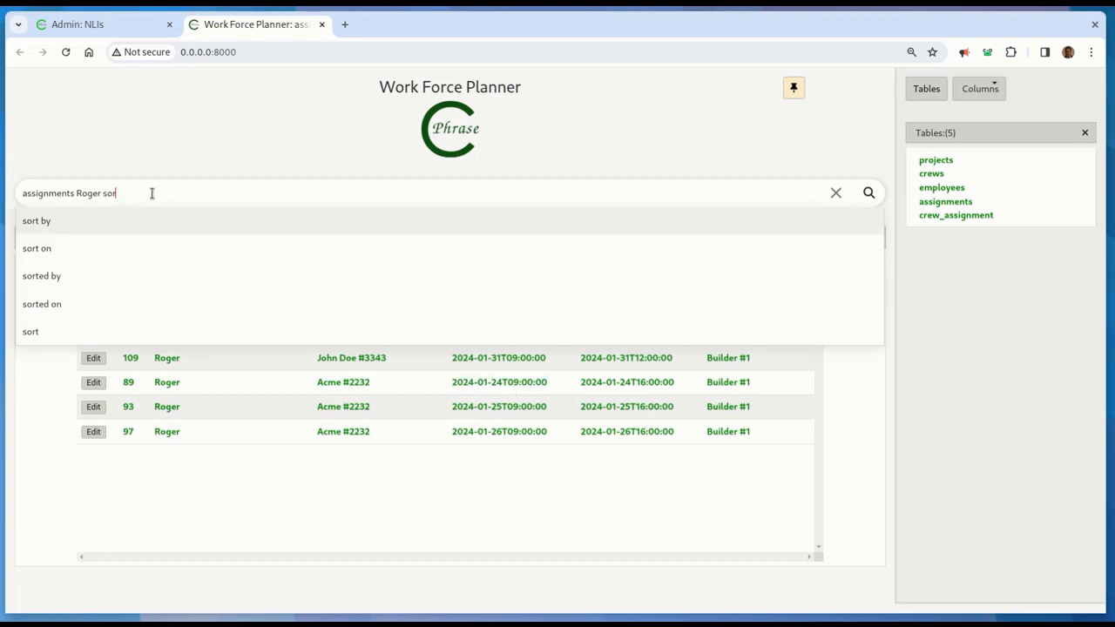
type("t by")
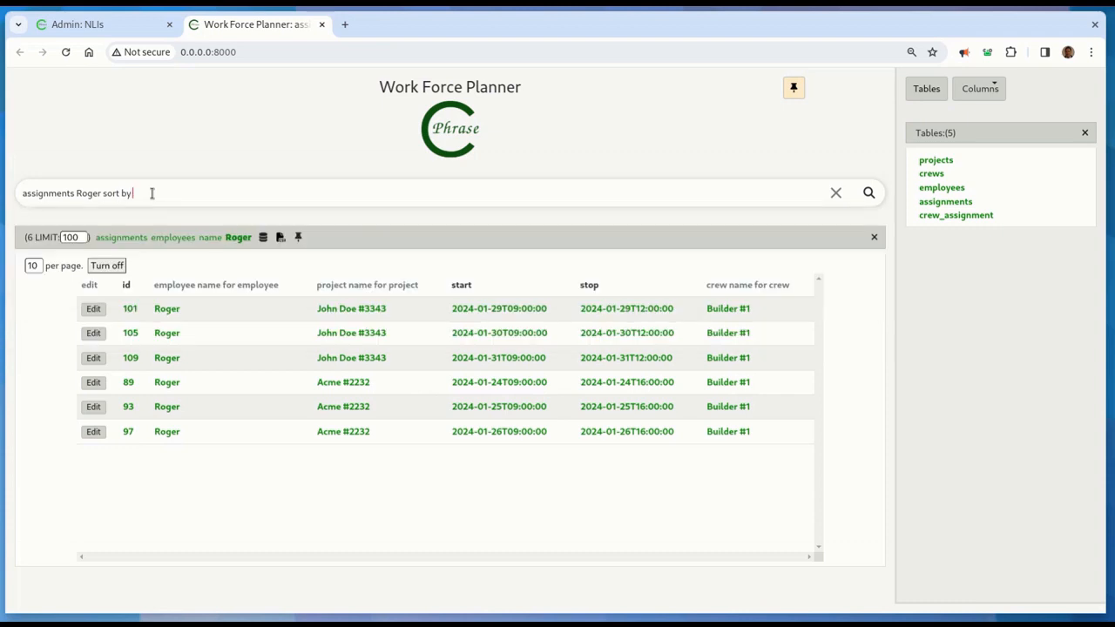
type(" start")
left_click(869, 193)
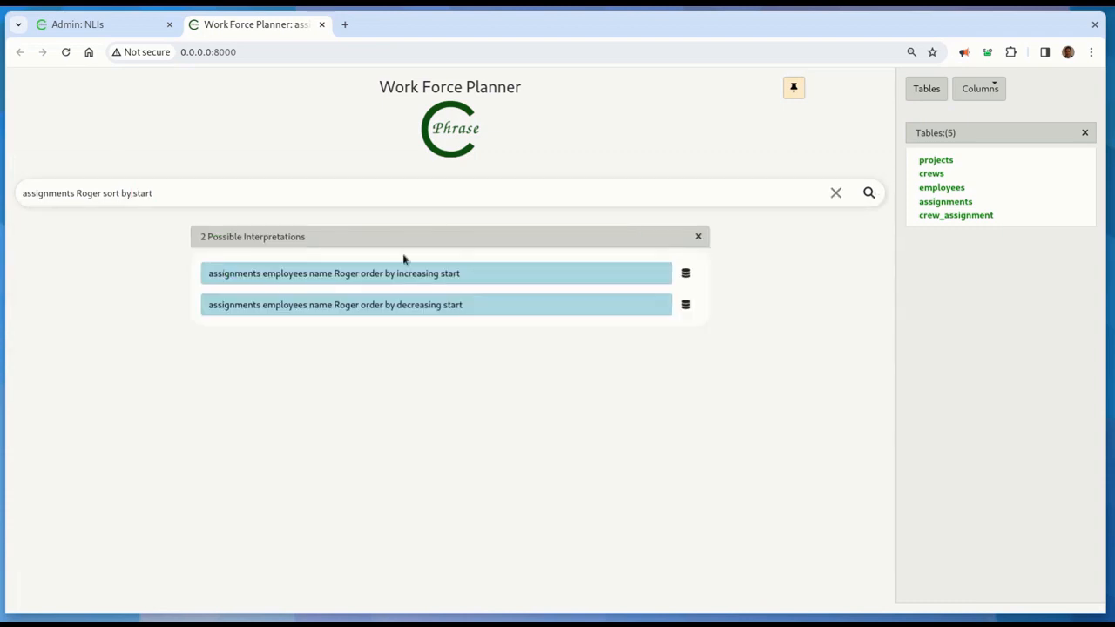
left_click(373, 274)
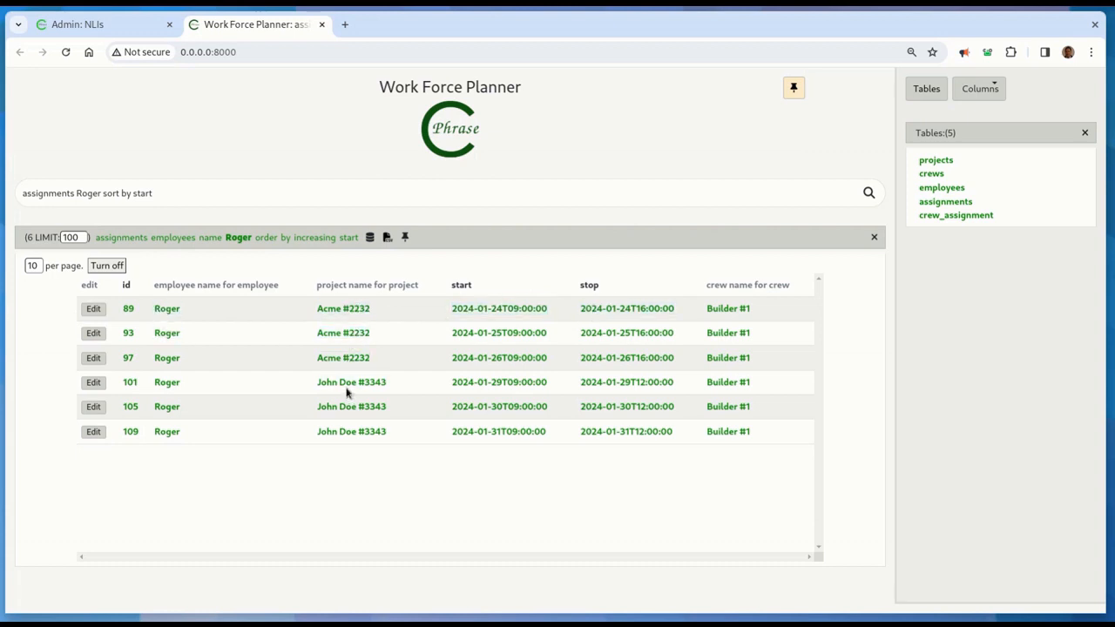
- Start a new crew_assignment record that assigns crew Builder #1 to project Remco #7873
left_click(293, 199)
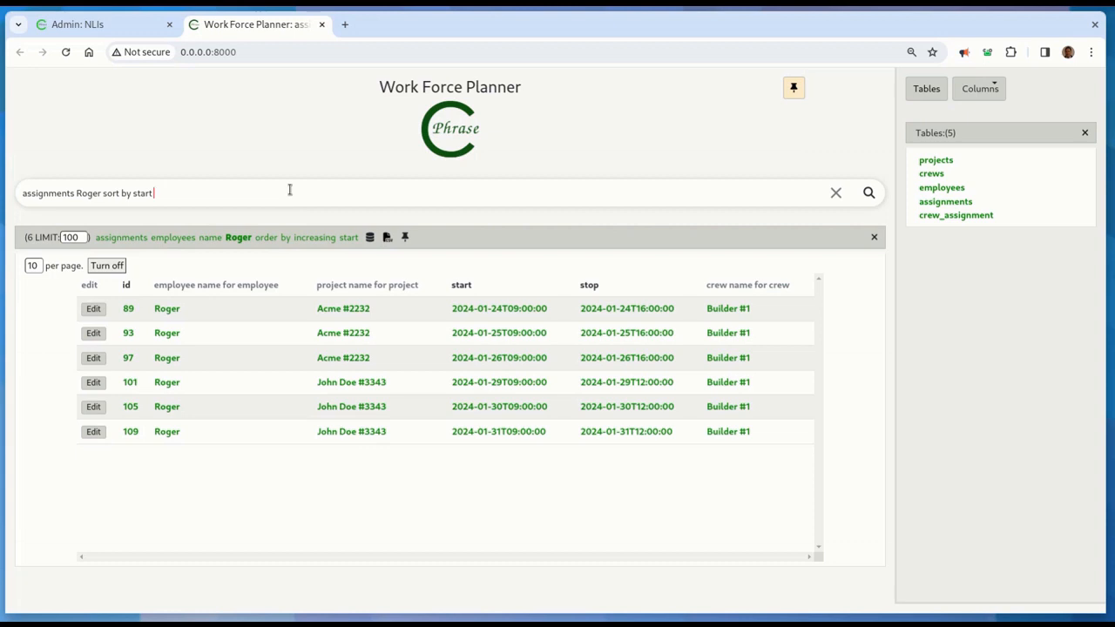
key("ctrl+BackSpace")
key("ctrl+BackSpace")
key("ctrl+BackSpace")
key("ctrl+BackSpace")
key("ctrl+BackSpace")
type("add crew_assignment")
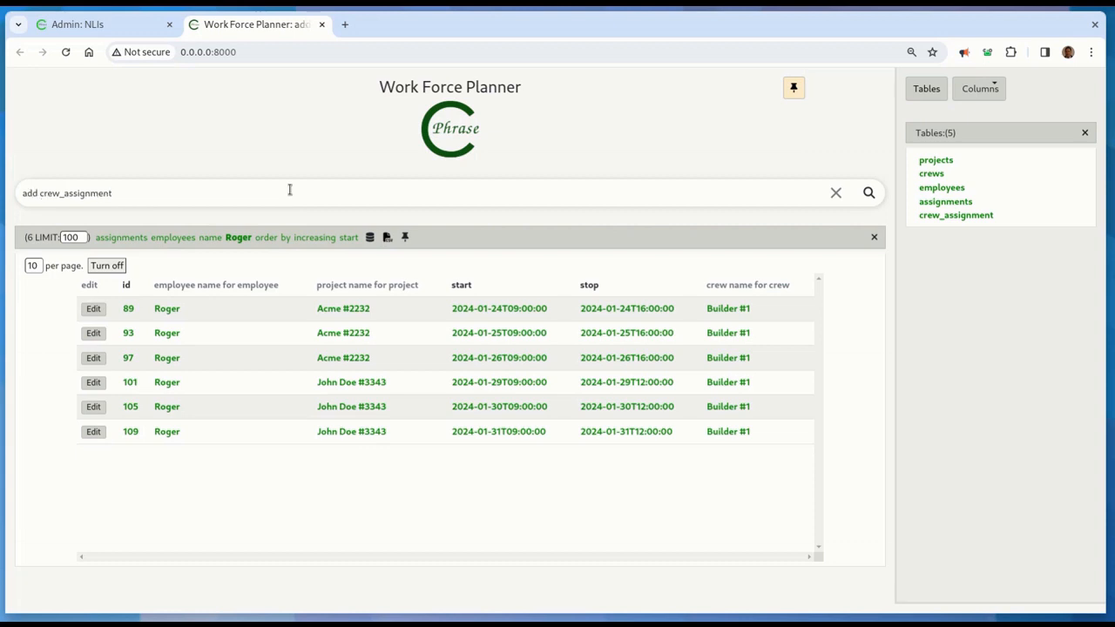
key("Return")
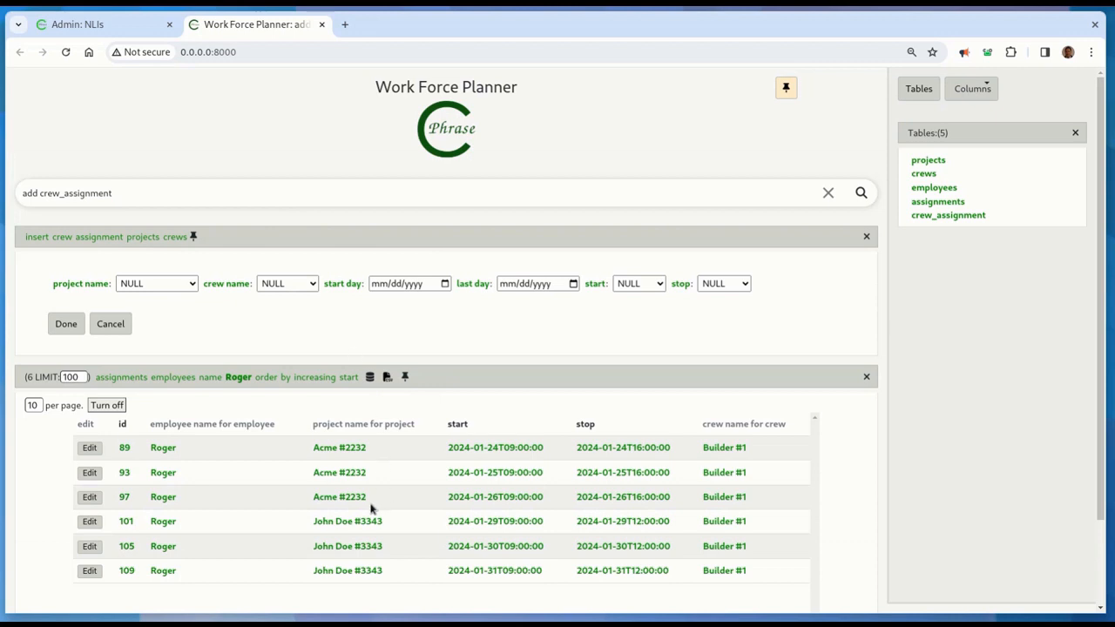
left_click(285, 284)
left_click(295, 310)
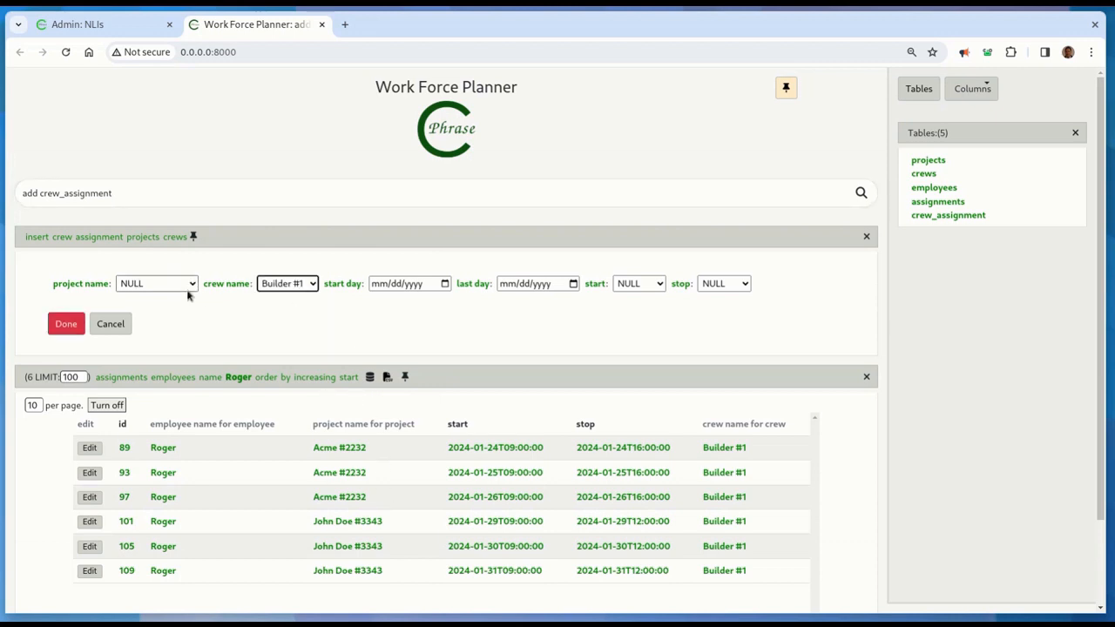
left_click(174, 283)
left_click(155, 332)
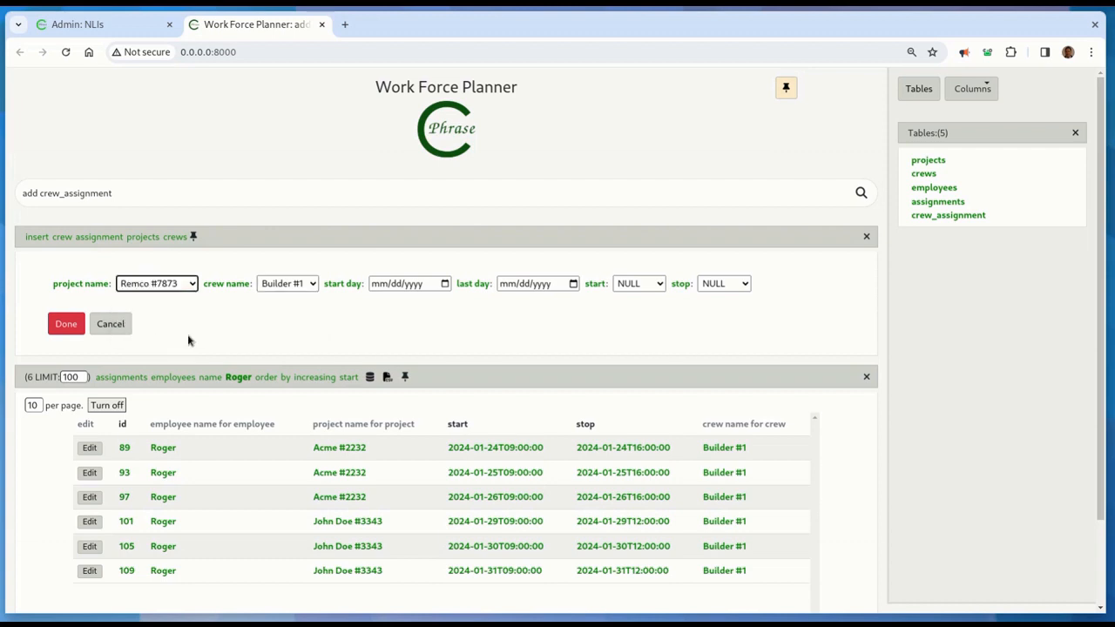
- Set the Builder #1 assignment's start day to 01/24/2024 and its last day to 01/26/2024
left_click(417, 286)
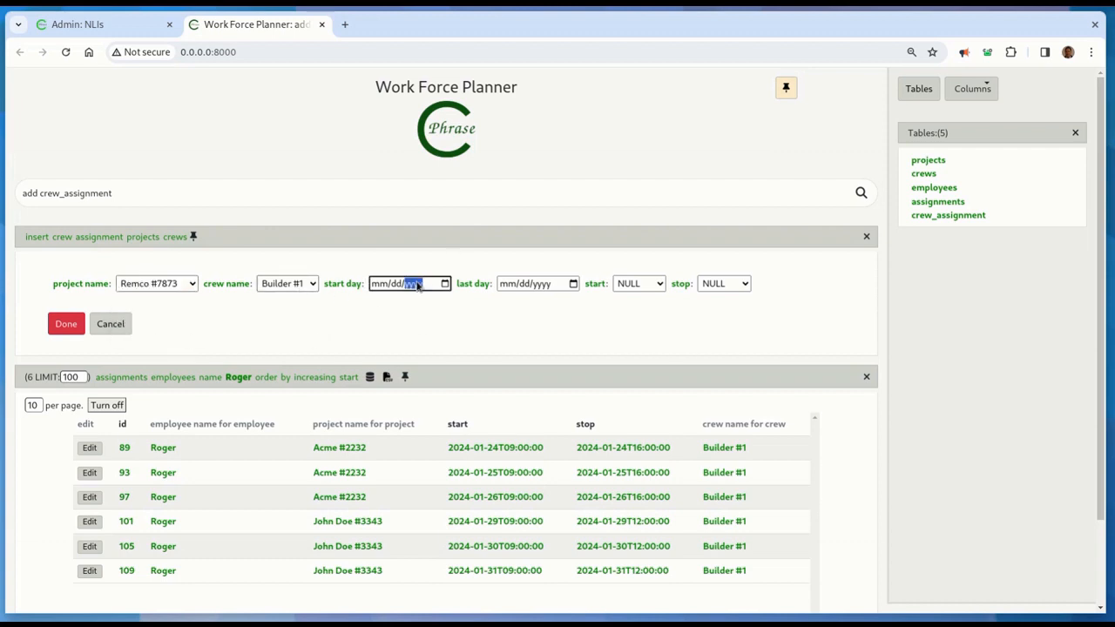
left_click(444, 284)
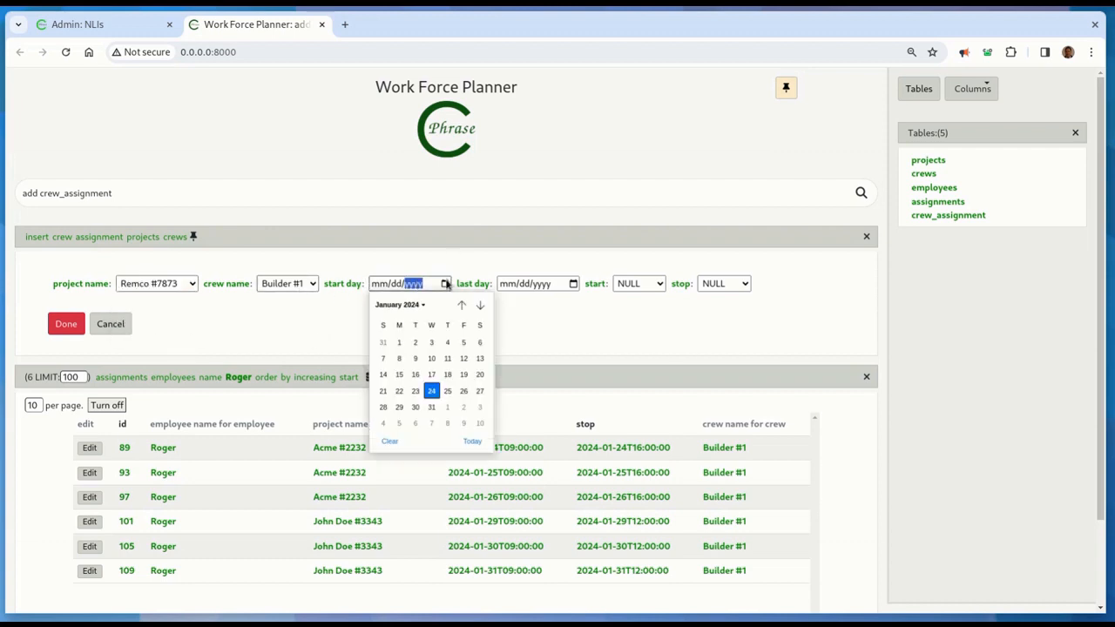
left_click(432, 393)
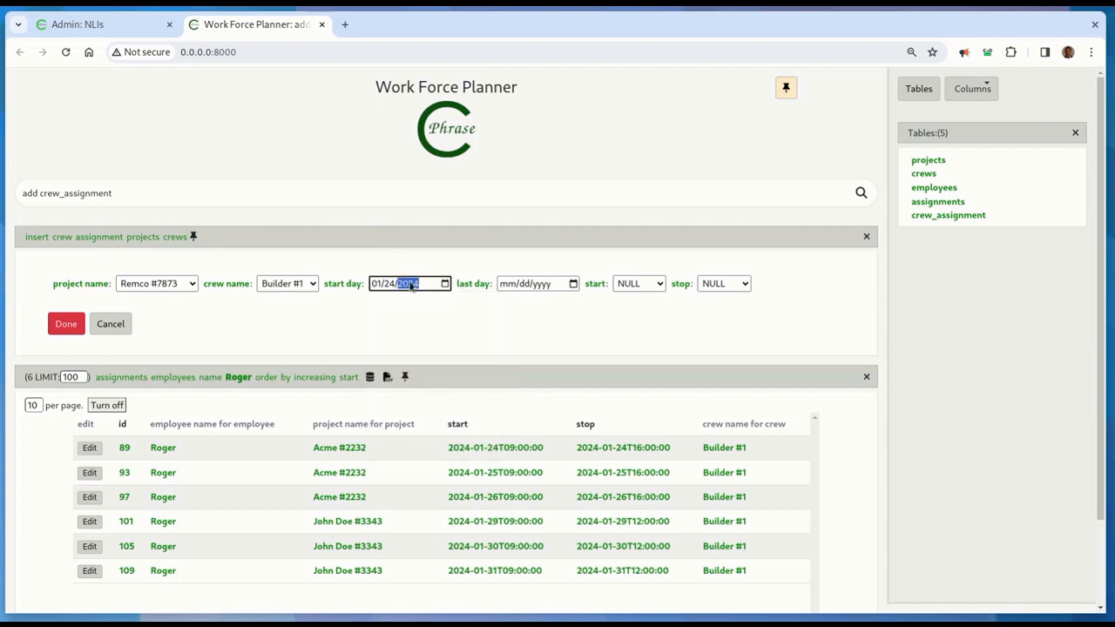
left_click(573, 284)
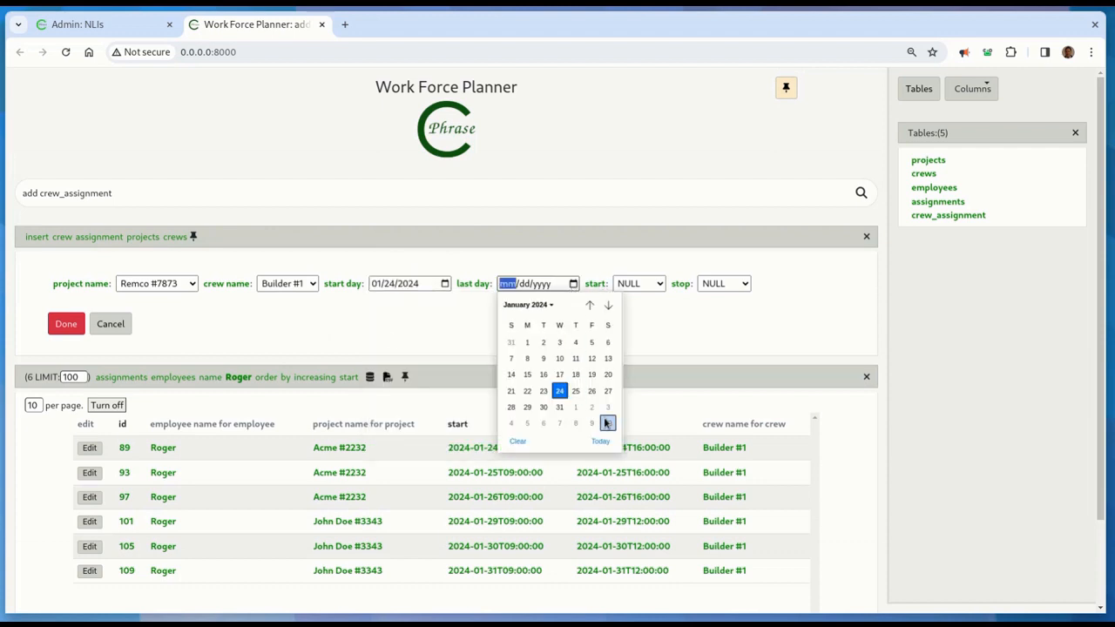
left_click(591, 392)
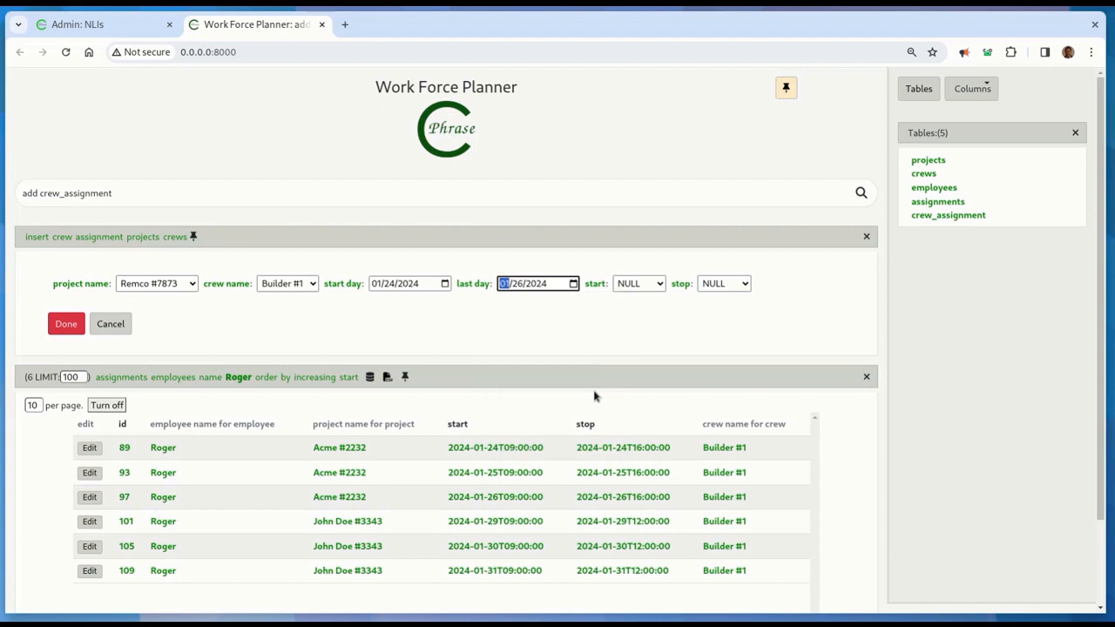
- Set the start time to 10:00:00 and stop time to 13:00:00, and try to submit the overlapping Builder #1 assignment
left_click(655, 286)
left_click(646, 357)
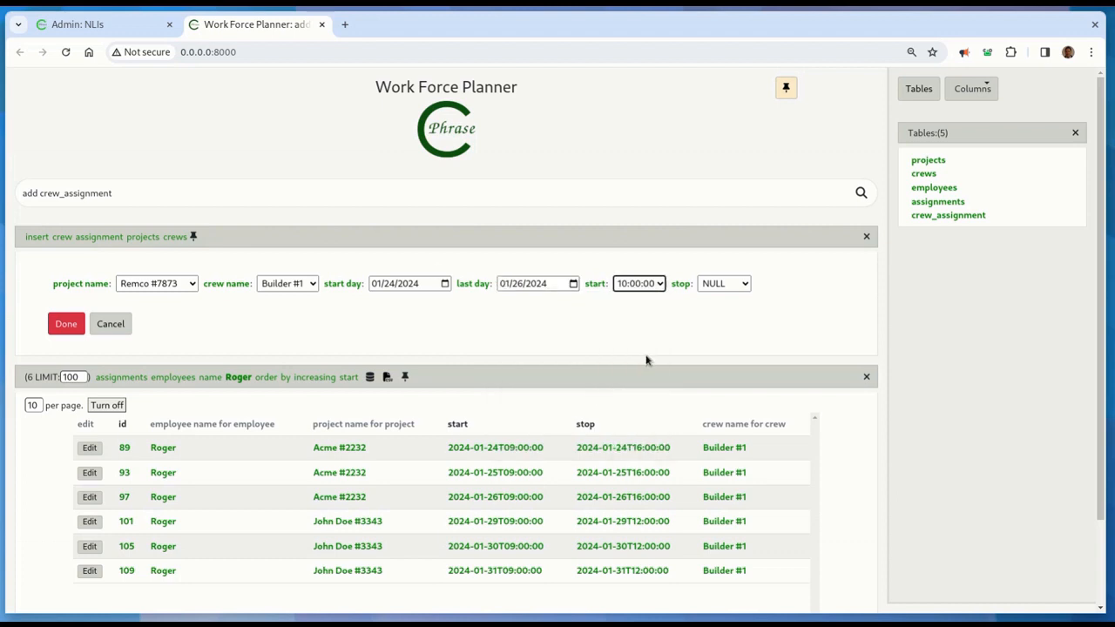
left_click(723, 286)
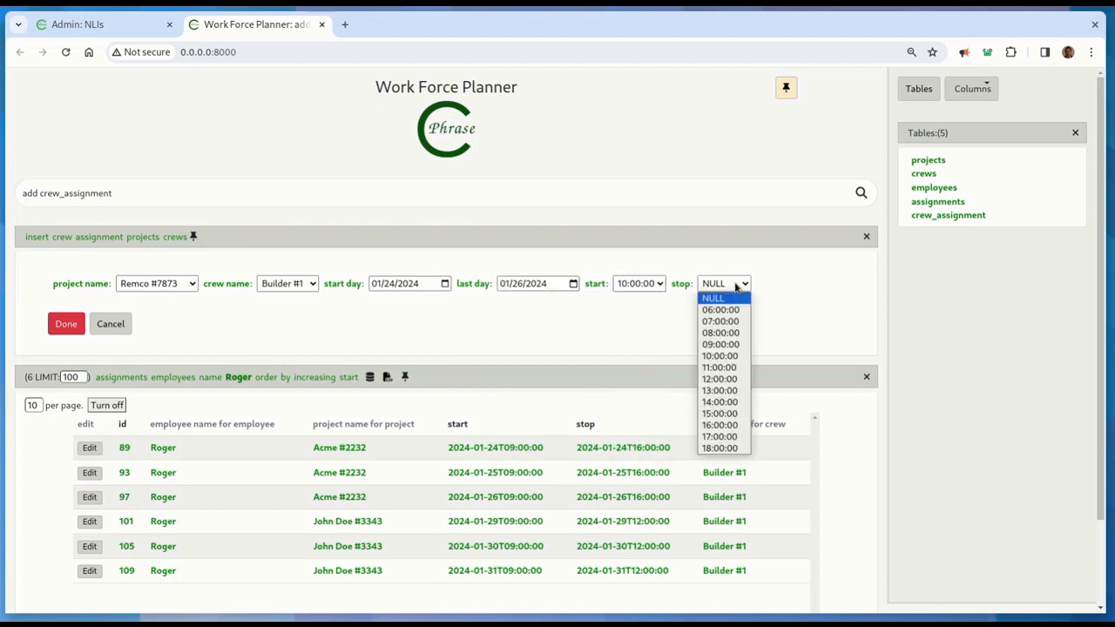
left_click(718, 391)
left_click(67, 324)
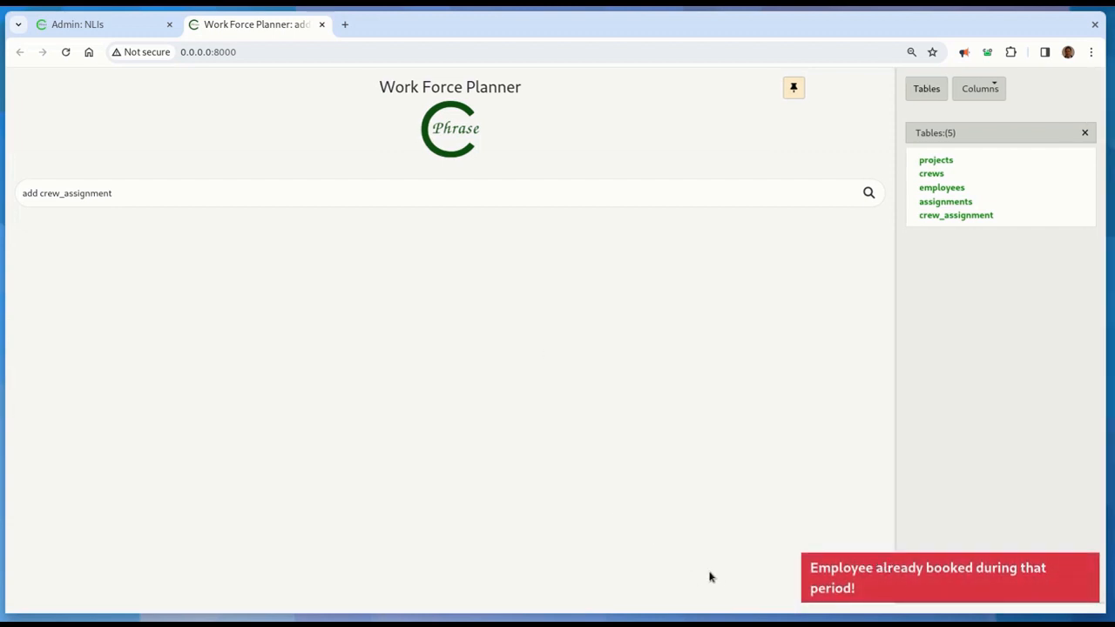
left_click(876, 573)
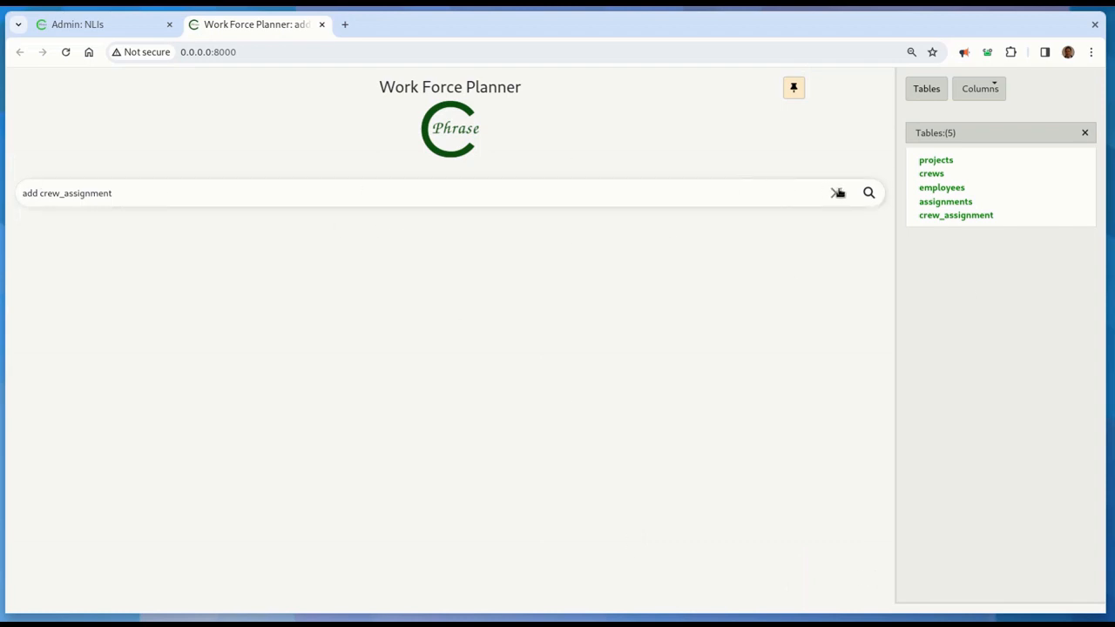
- Query the crew_assignment table to check which crew bookings are stored
double_click(31, 192)
key("Delete")
key("Delete")
key("Return")
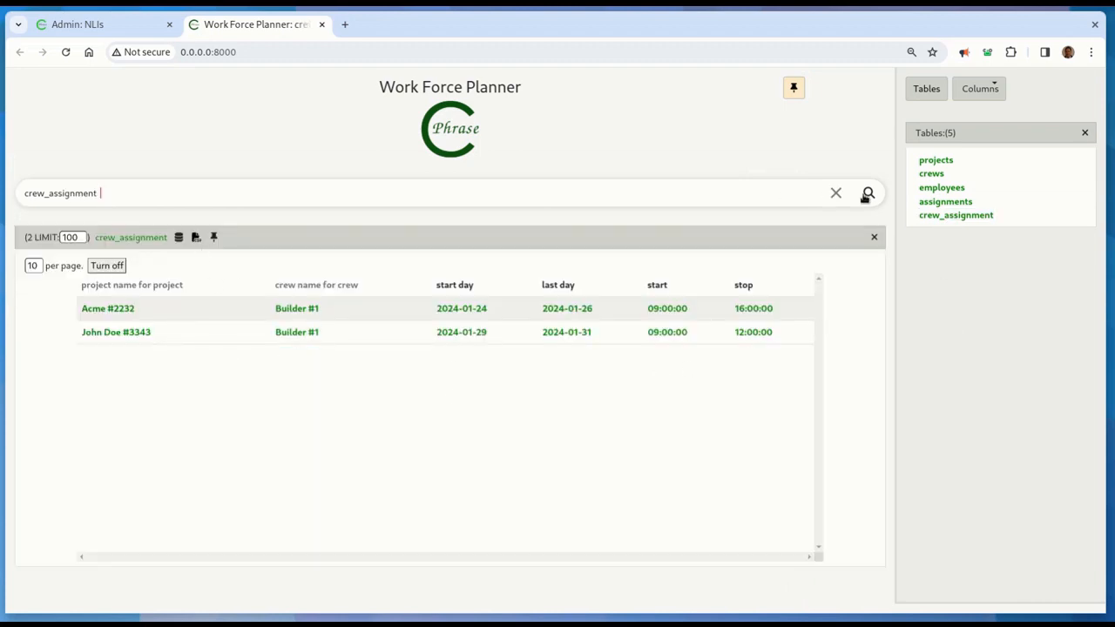
- Query the full assignments table to check the employee bookings
left_click(835, 192)
double_click(944, 202)
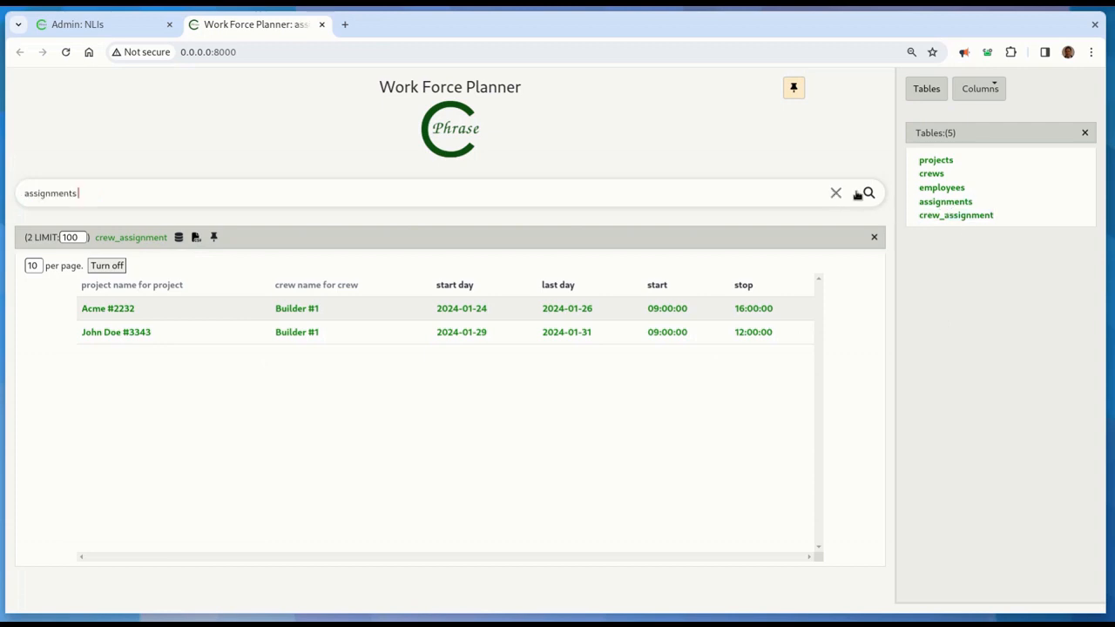
left_click(865, 193)
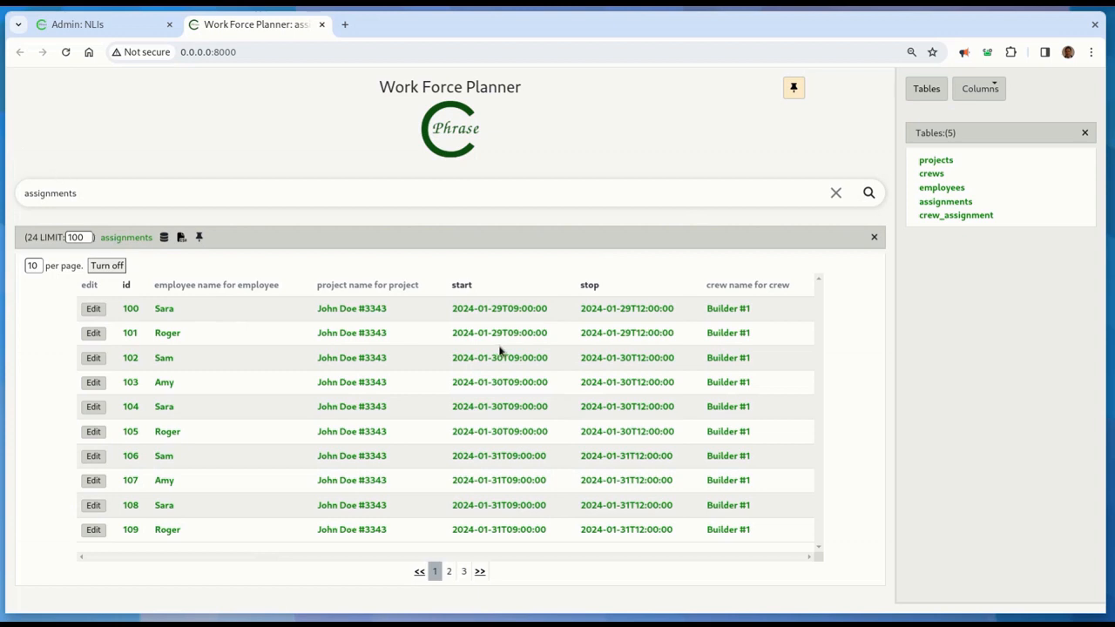
- Query the assignments filtered to project #3343 and check their start times
double_click(361, 358)
double_click(922, 203)
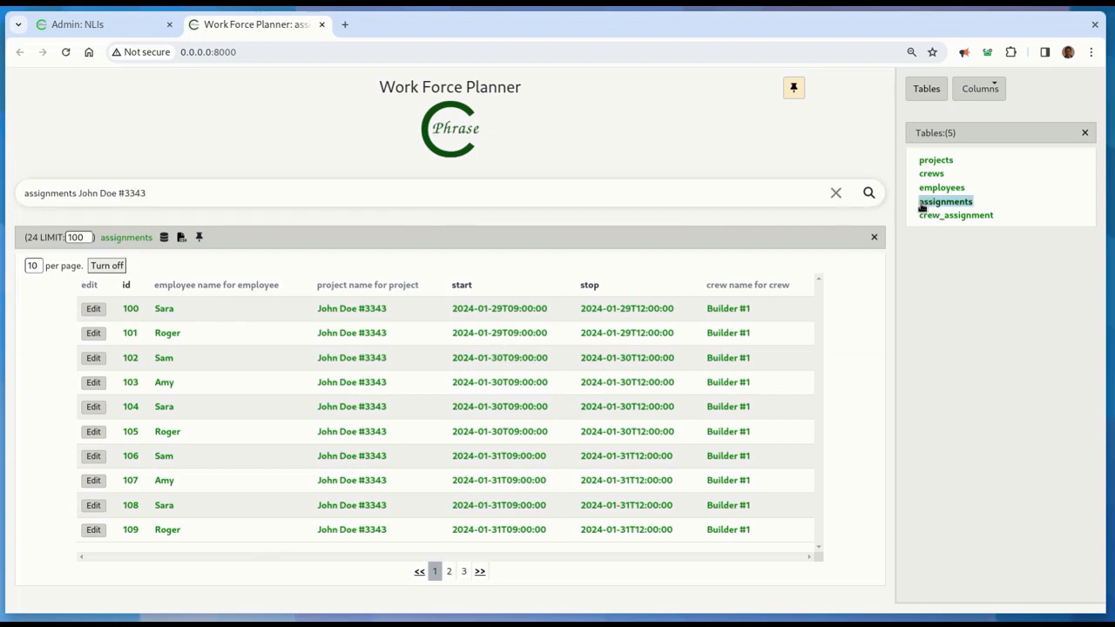
left_click(869, 192)
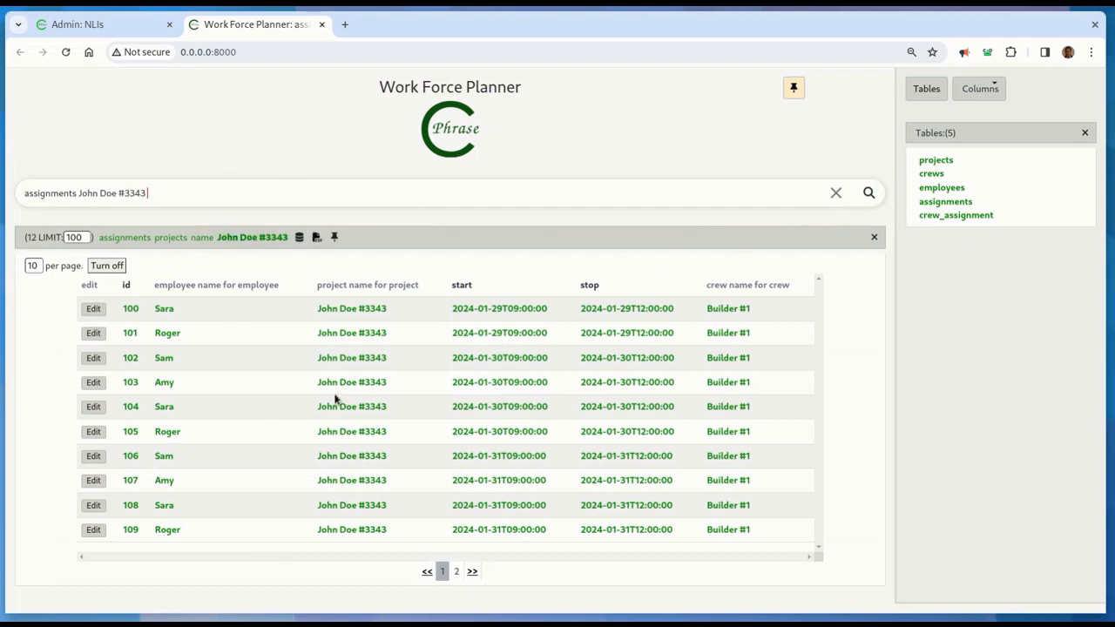
double_click(468, 309)
- Replace the project filter with the employee named in row 102 and query that employee's assignments
left_click_drag(77, 193, 459, 260)
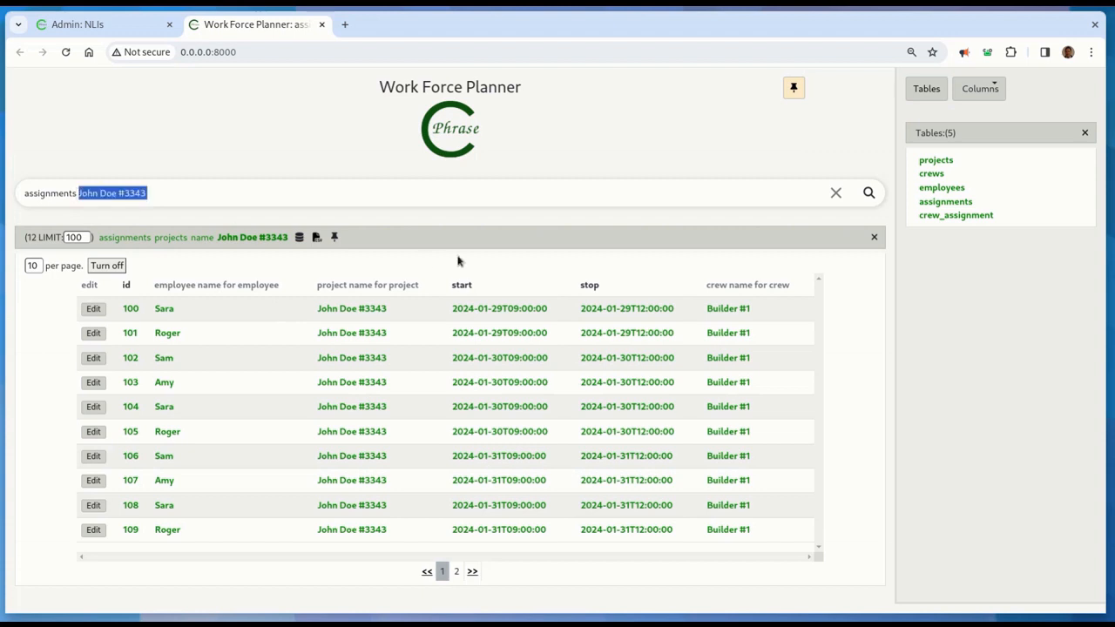
key("BackSpace")
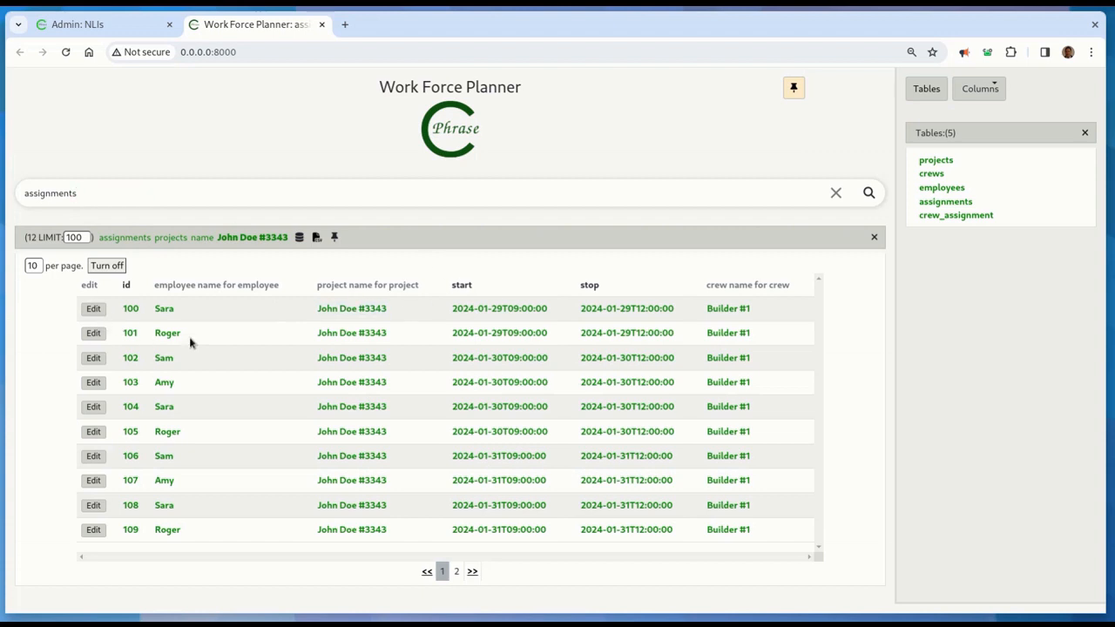
left_click(166, 359)
left_click(869, 192)
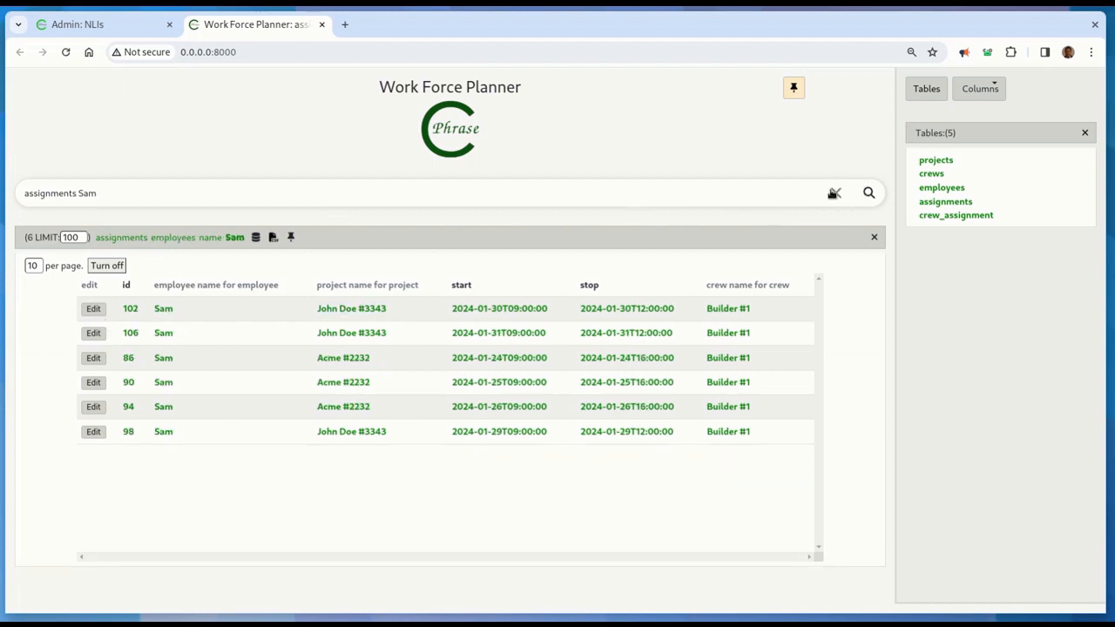
left_click(835, 192)
left_click(935, 161)
left_click(870, 193)
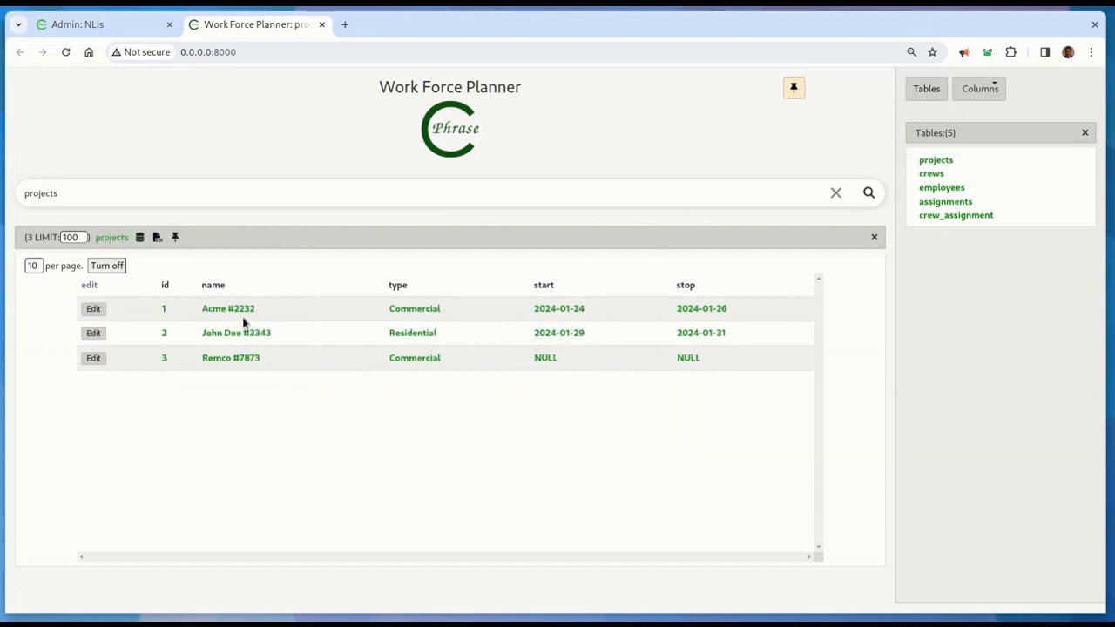
double_click(571, 309)
double_click(230, 364)
left_click(241, 360)
double_click(234, 364)
- Start a new crew_assignment record that assigns crew Cleaner #1 to project Remco #7873
key("Up")
key("Up")
key("Up")
key("Up")
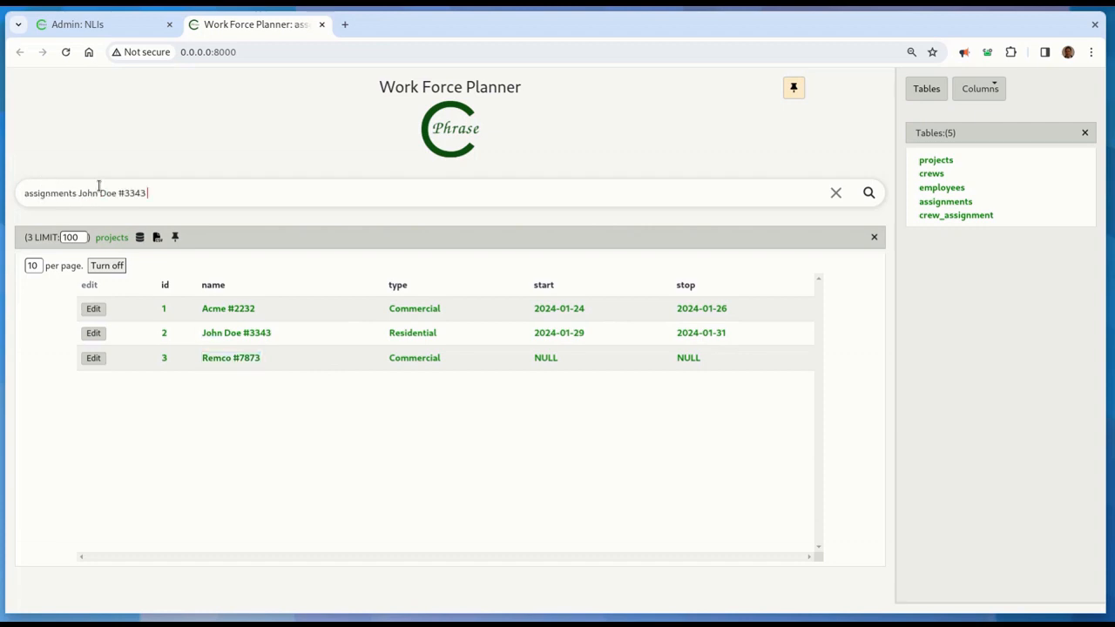
key("Home")
type("add")
key("Return")
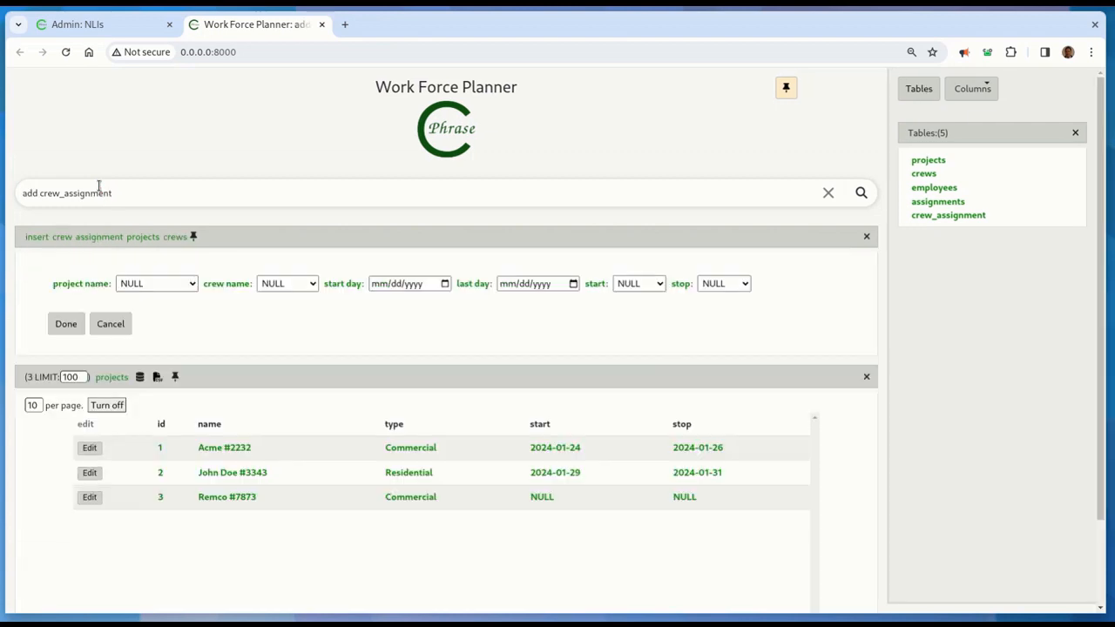
left_click(161, 284)
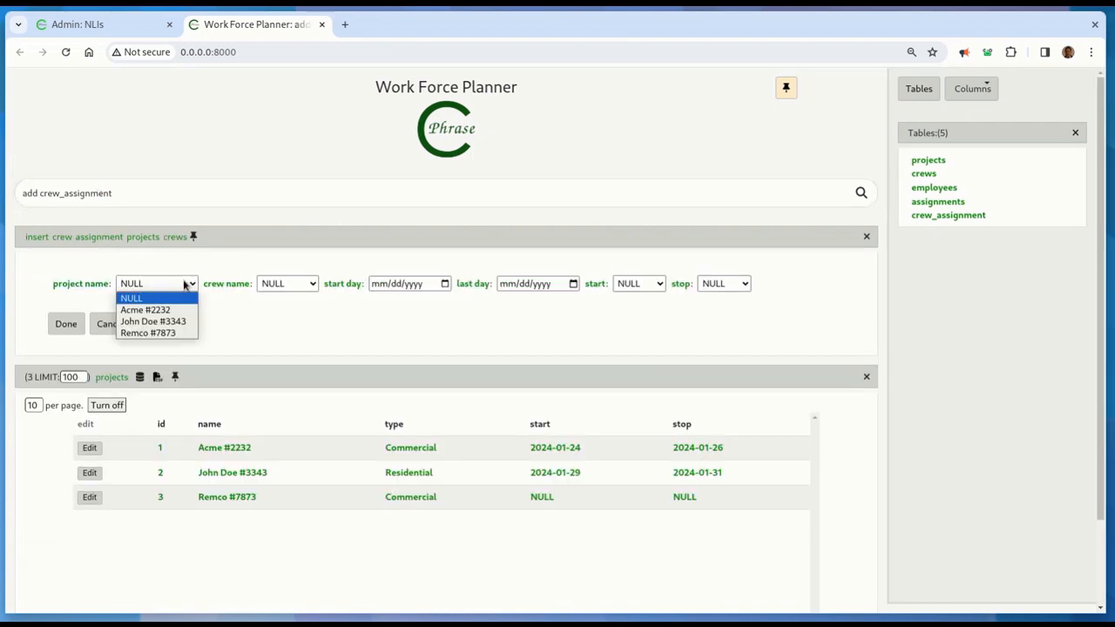
left_click(179, 333)
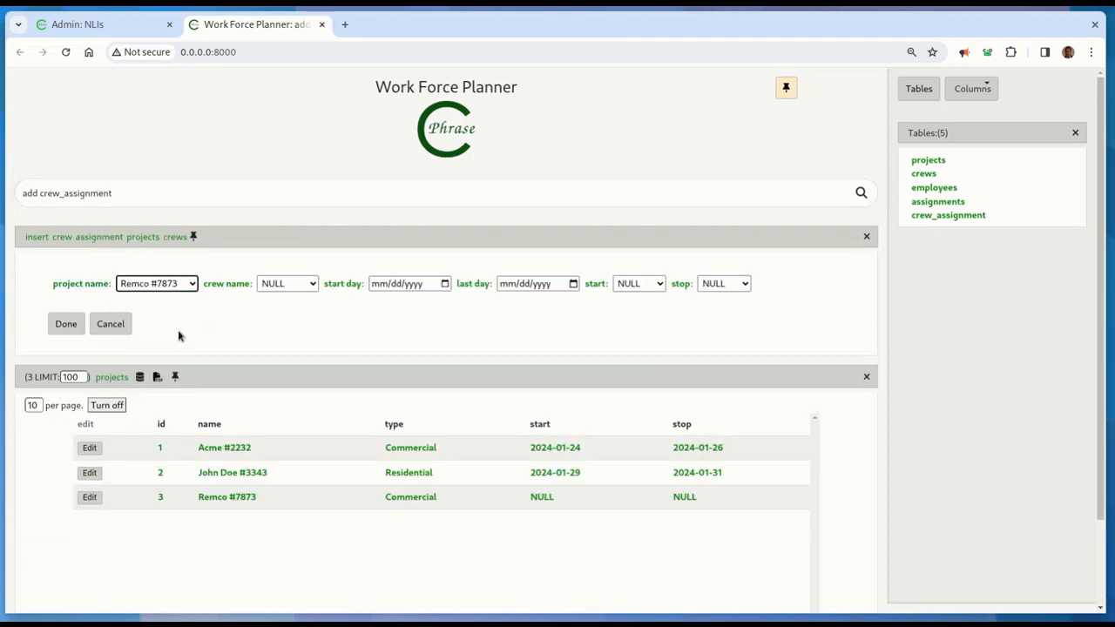
left_click(297, 285)
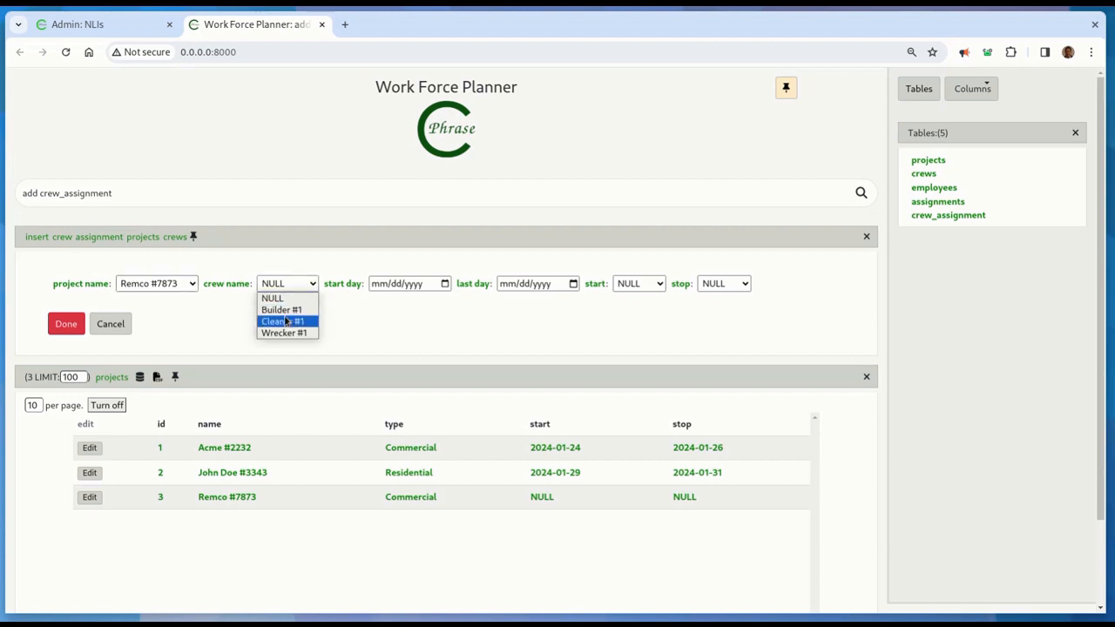
left_click(286, 321)
- Schedule the crew assignment from 01/24/2024 to 01/26/2024, starting at 08:00:00 and stopping at 15:00:00, and submit the record
left_click(443, 285)
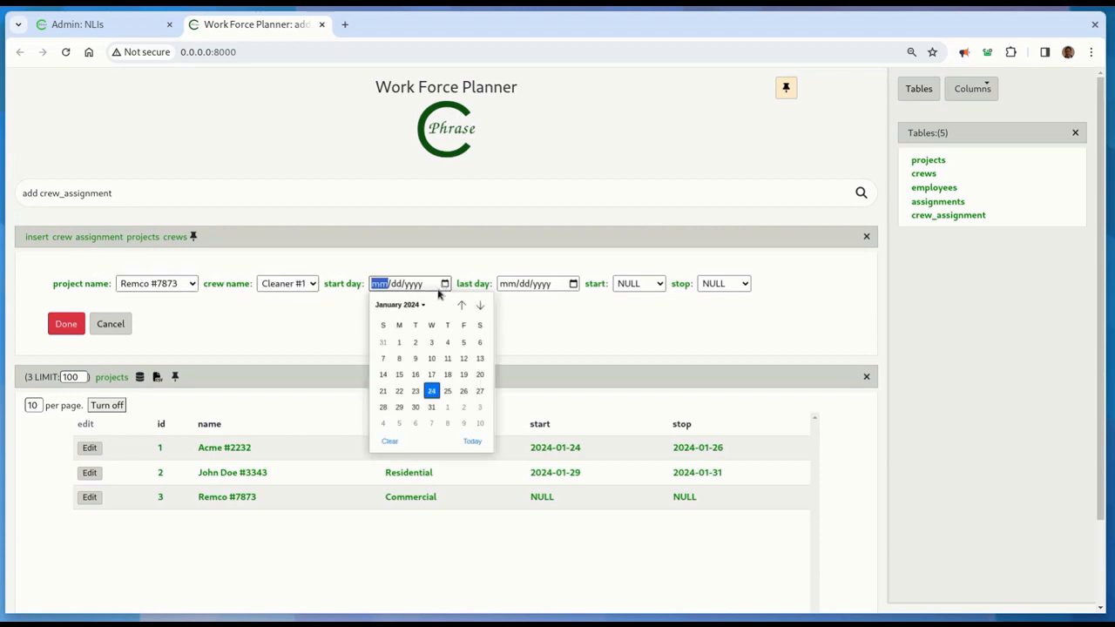
left_click(432, 391)
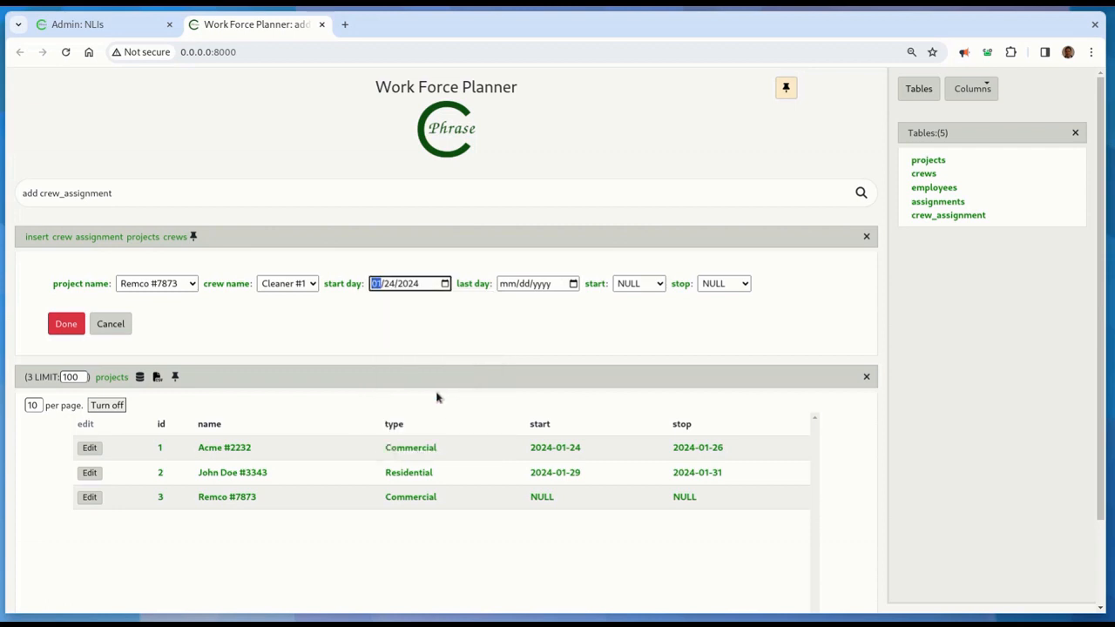
left_click(573, 284)
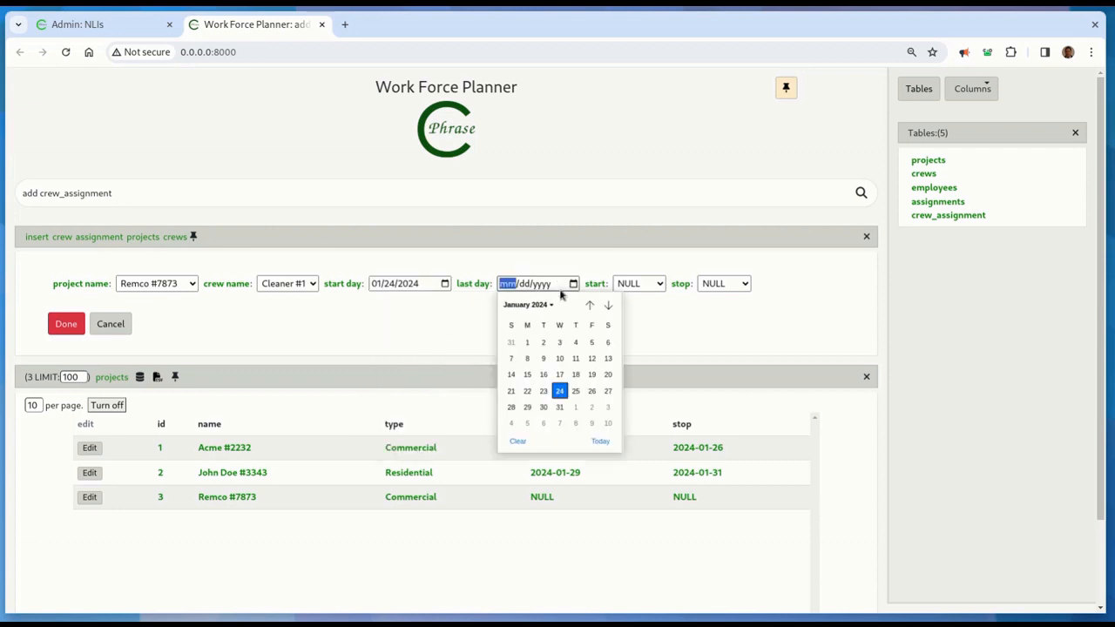
left_click(592, 391)
left_click(647, 286)
left_click(643, 338)
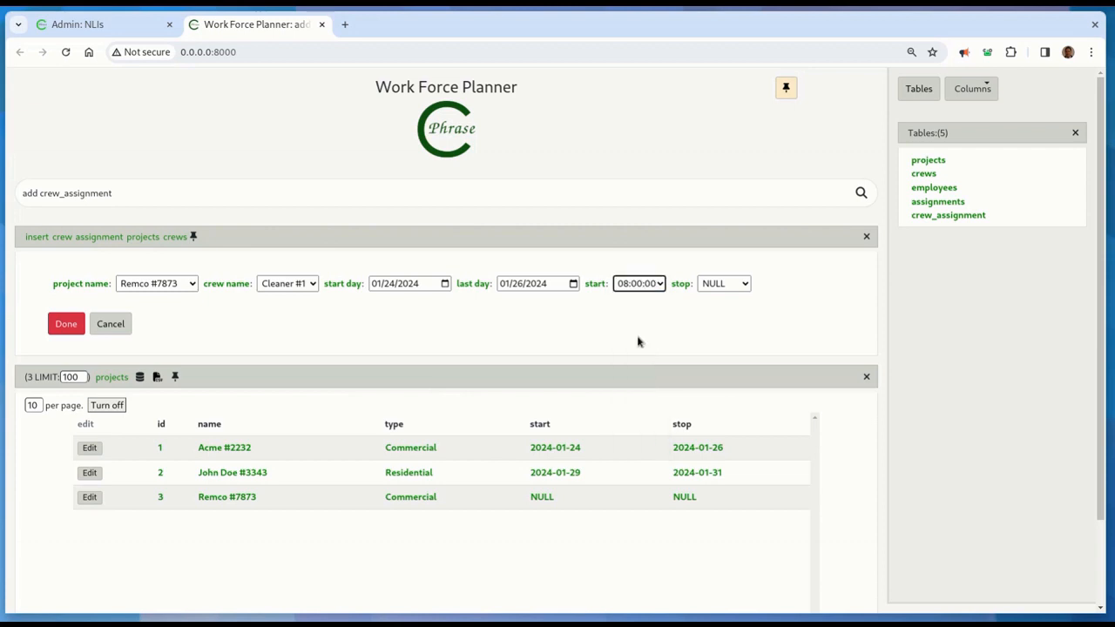
left_click(744, 286)
left_click(727, 415)
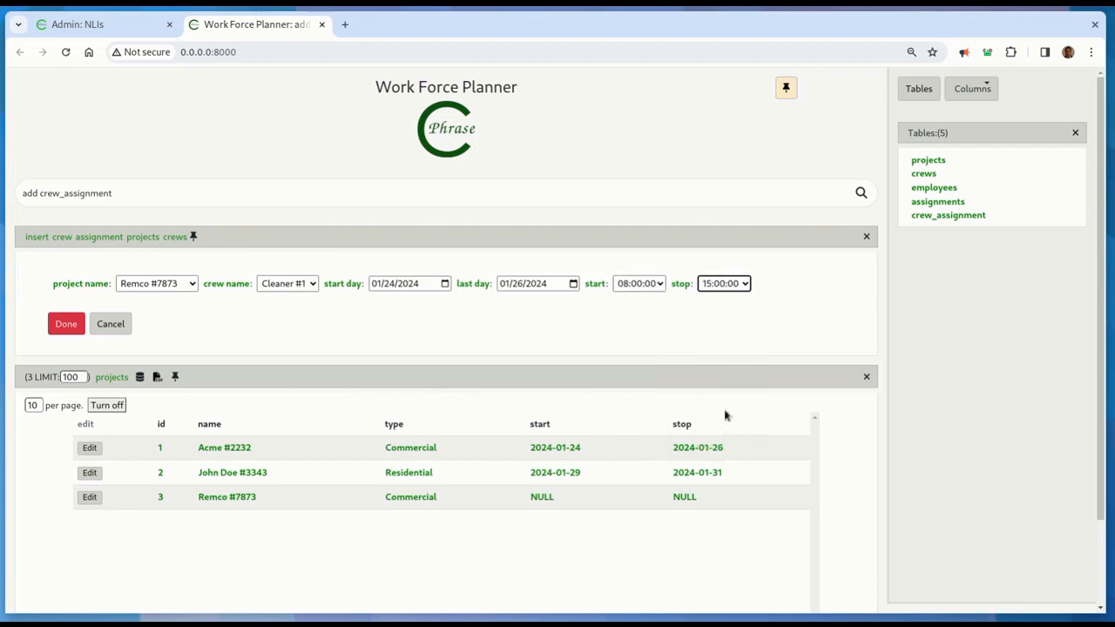
left_click(54, 322)
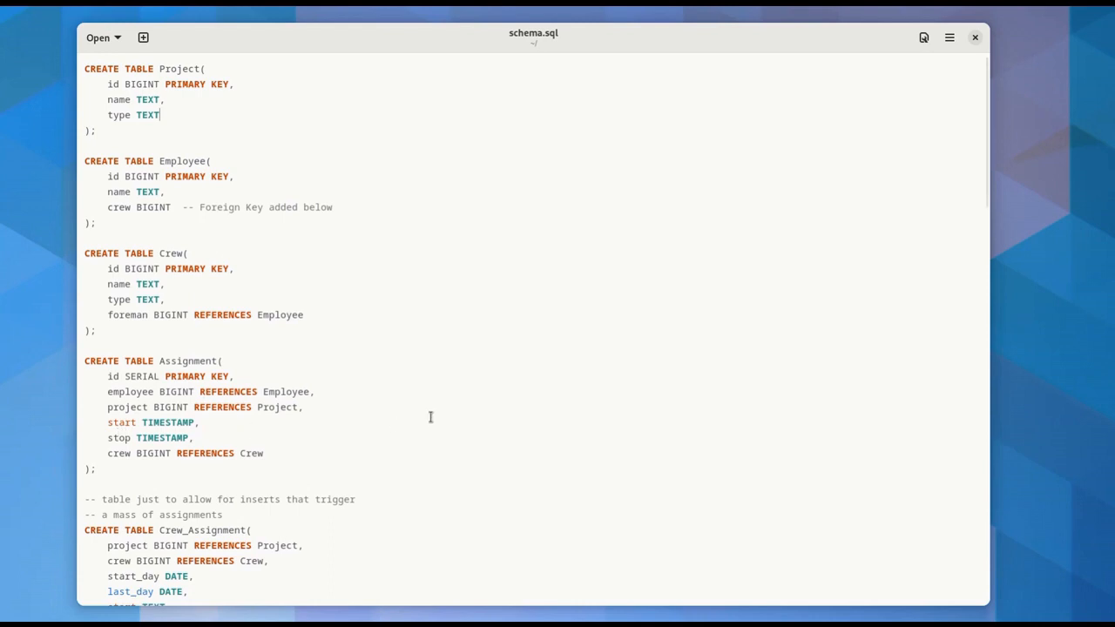
- Review the table definitions and the check_integrity and schedule_crew trigger functions in schema.sql
scroll(430, 418, "down", 5)
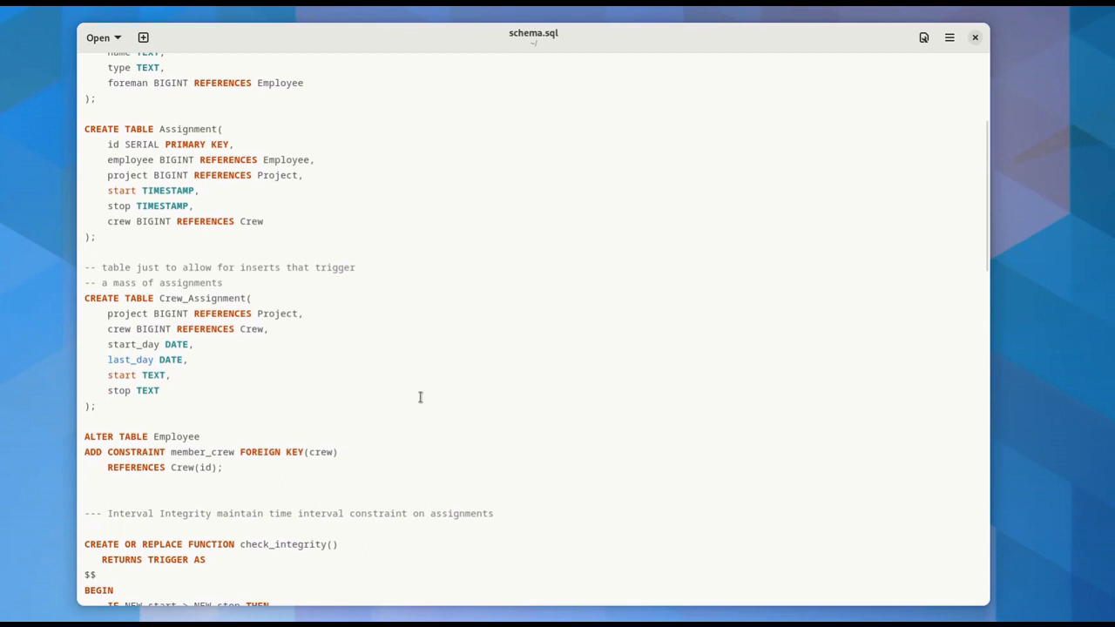
scroll(491, 316, "up", 3)
scroll(489, 322, "down", 3)
scroll(486, 324, "up", 5)
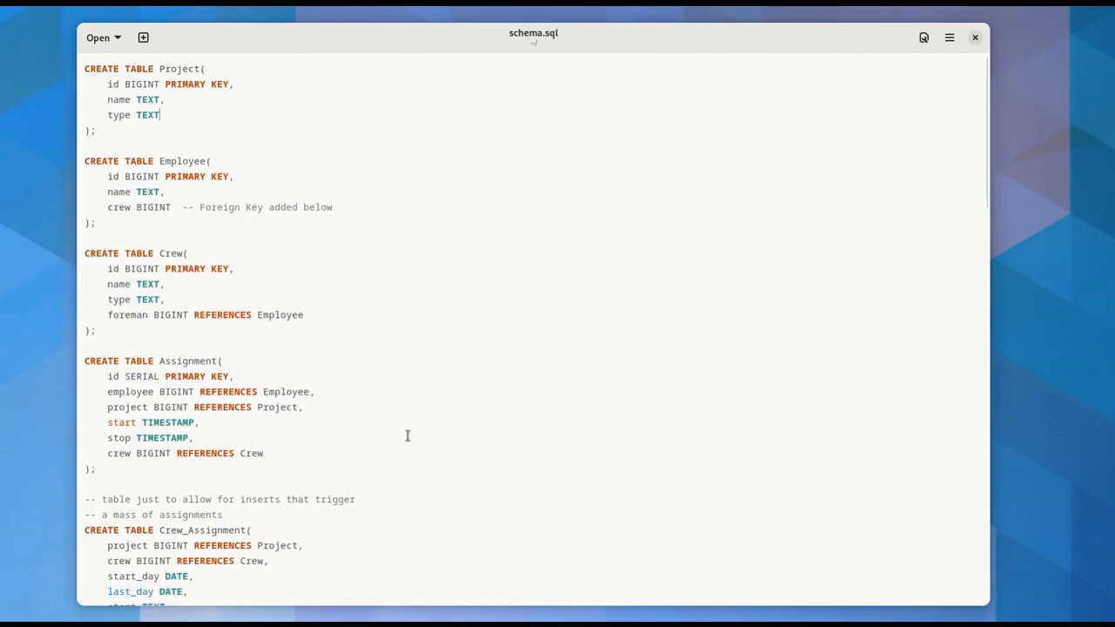
scroll(405, 443, "down", 7)
scroll(404, 442, "down", 5)
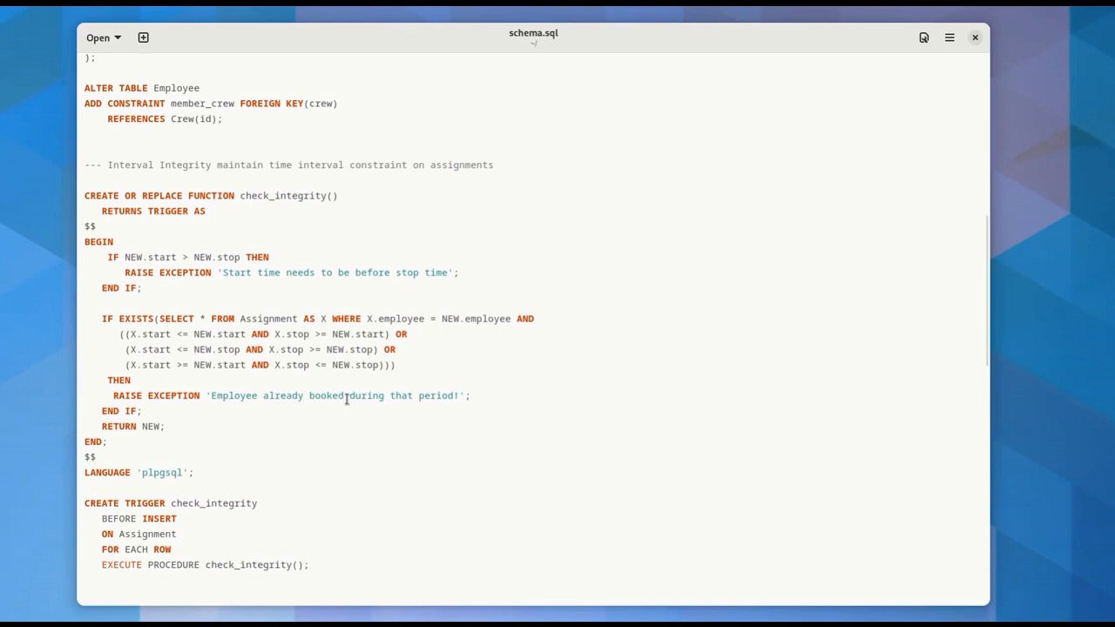
scroll(347, 399, "down", 6)
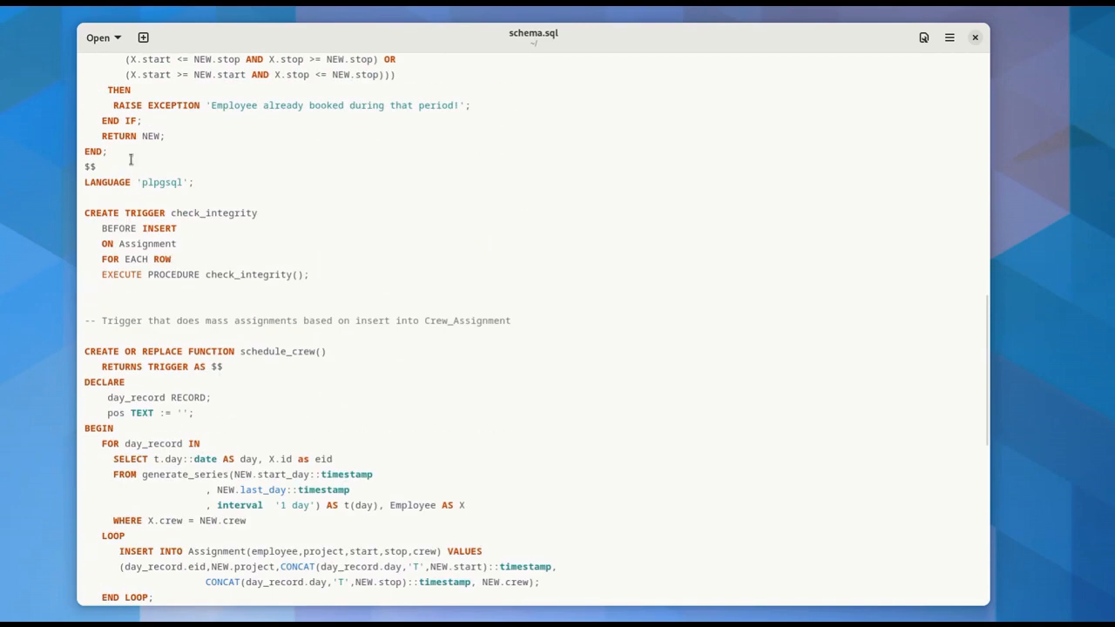
scroll(397, 340, "down", 4)
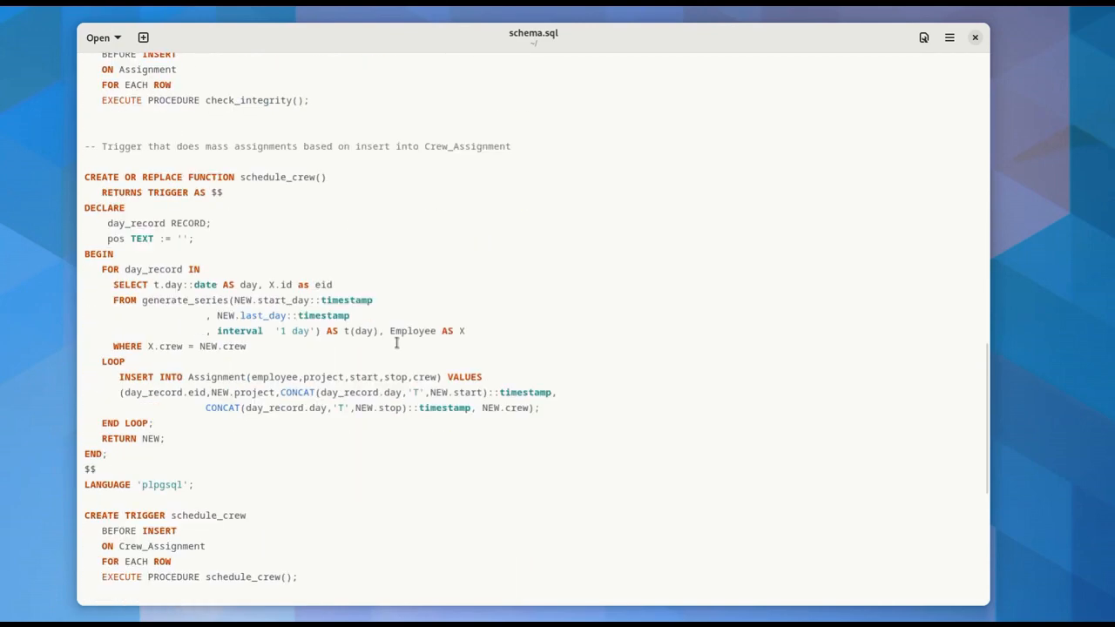
scroll(310, 203, "down", 2)
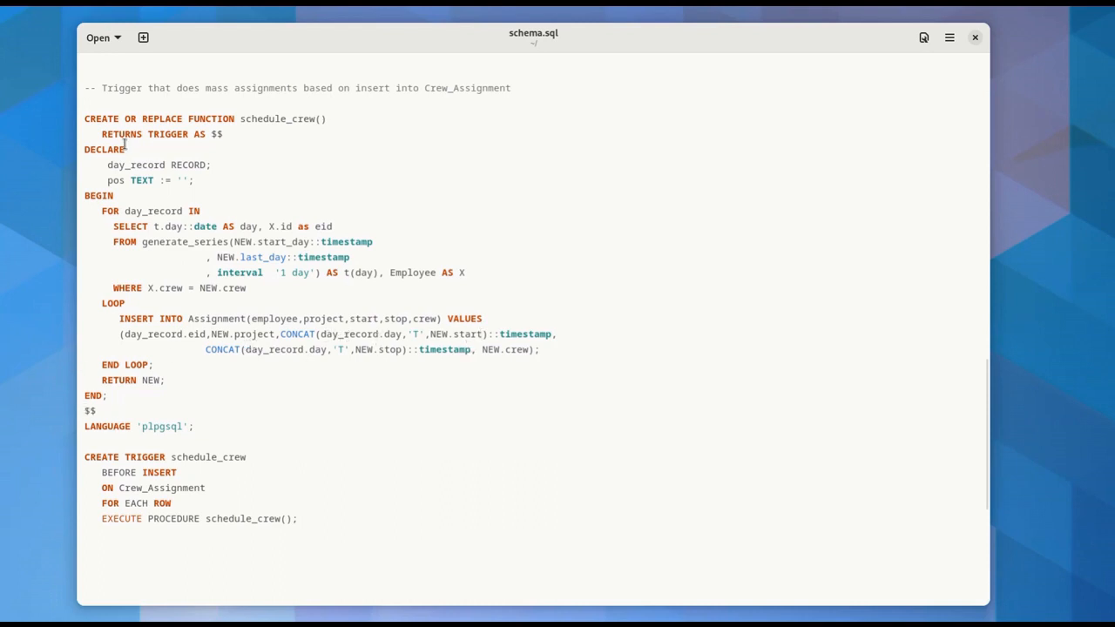
scroll(415, 363, "up", 8)
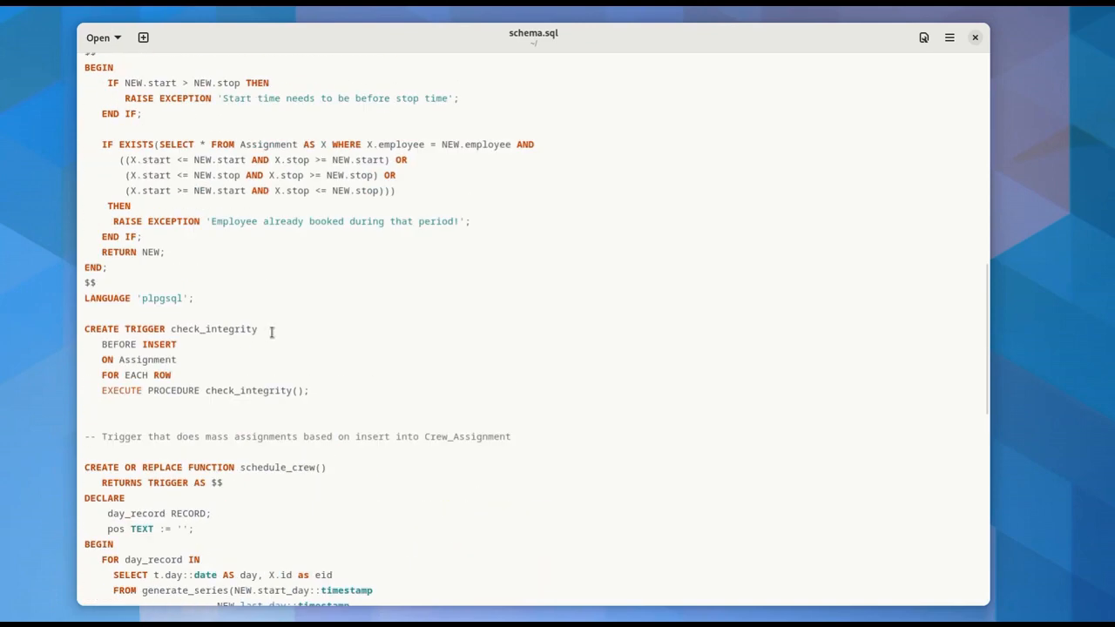
scroll(415, 389, "down", 9)
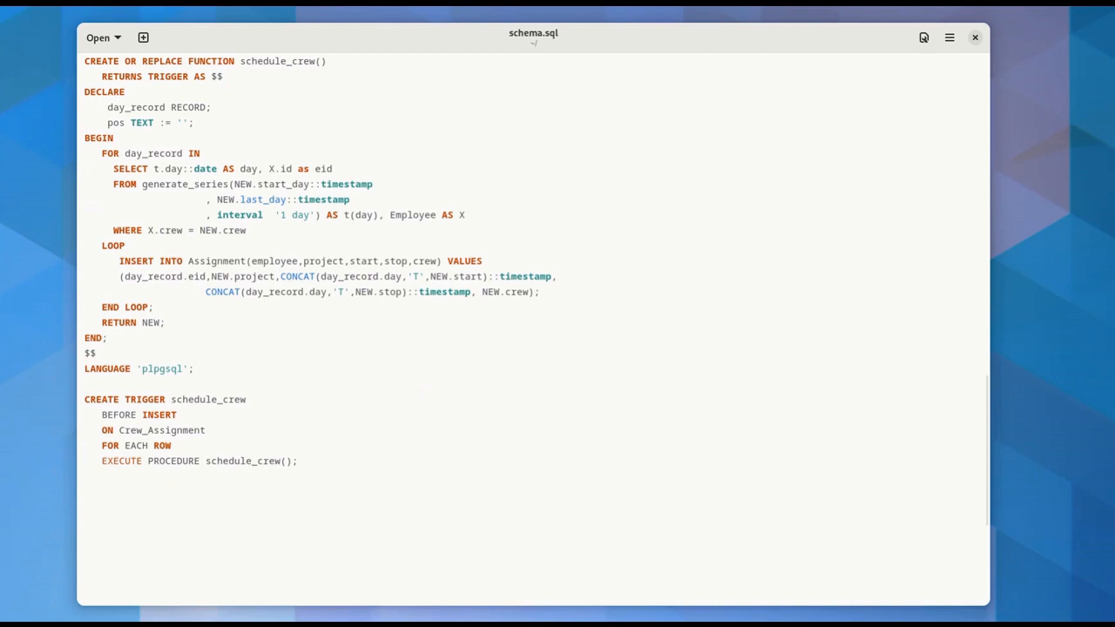
- Switch to the WFPlanner.cphrase configuration in the browser, expand the project table's columns, and open the configuration's XML source
key("alt+Tab")
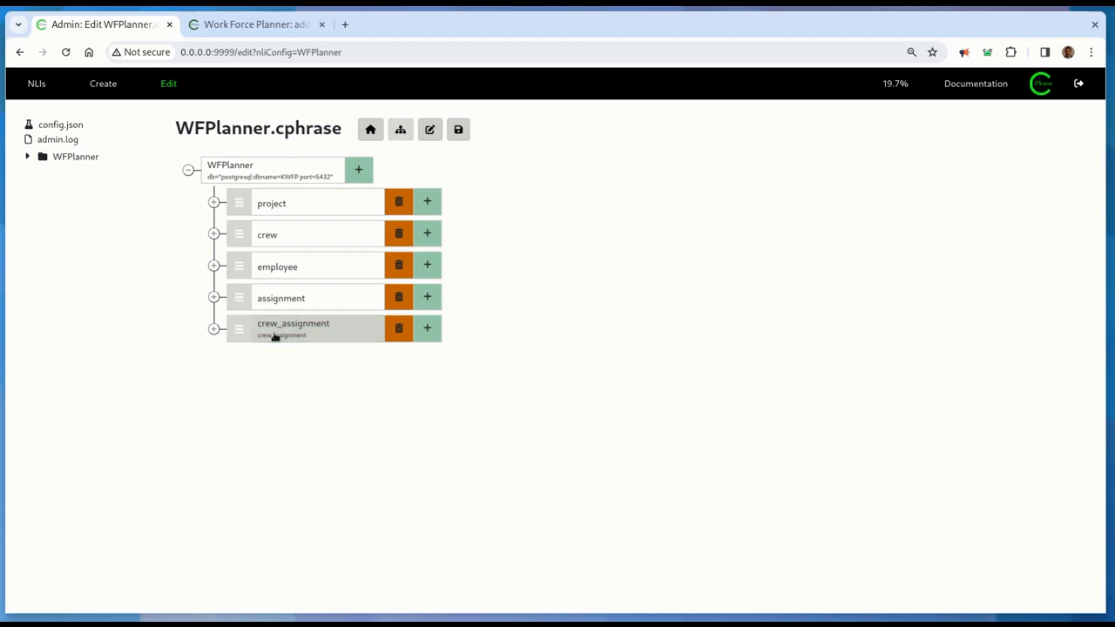
left_click(213, 202)
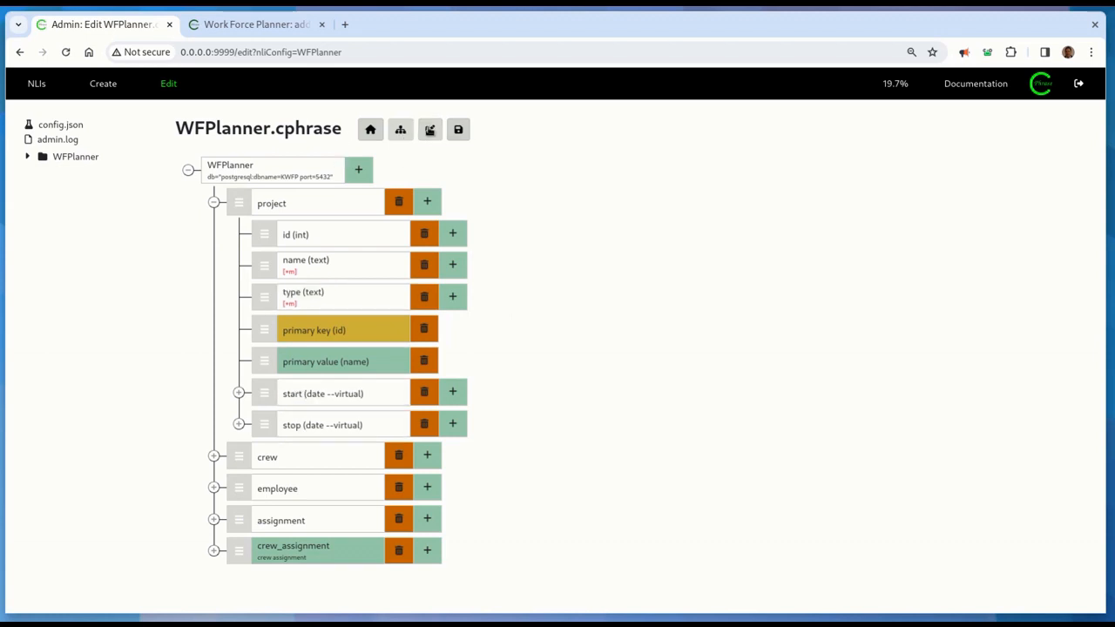
left_click(430, 130)
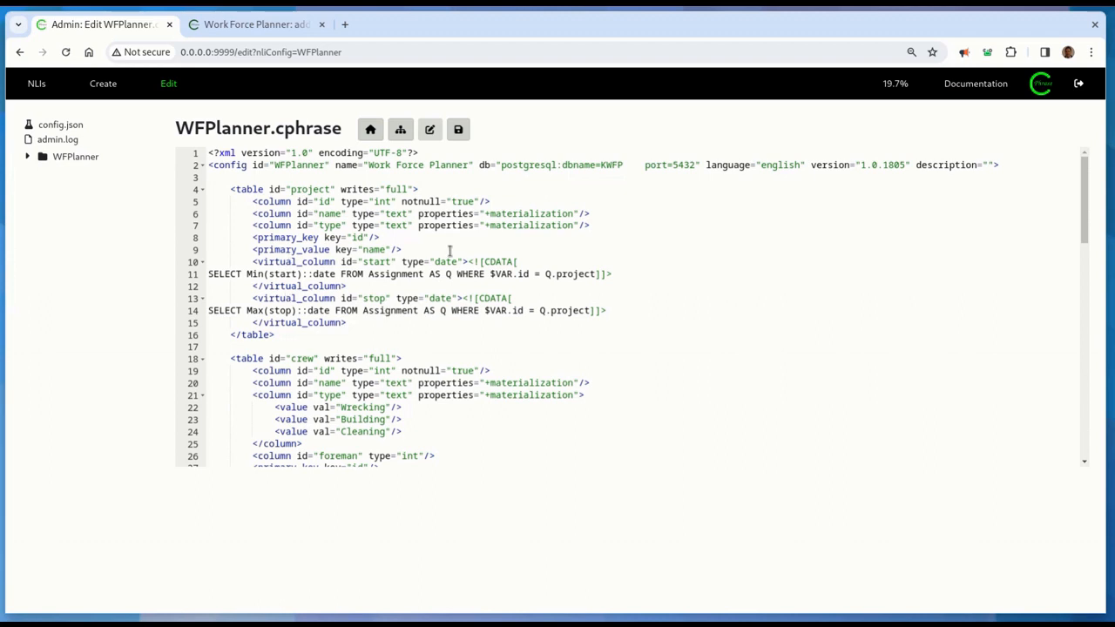
- Examine the XML definitions of the project, crew, employee, assignment and crew_assignment tables, including virtual columns, foreign keys and time values
scroll(450, 252, "down", 3)
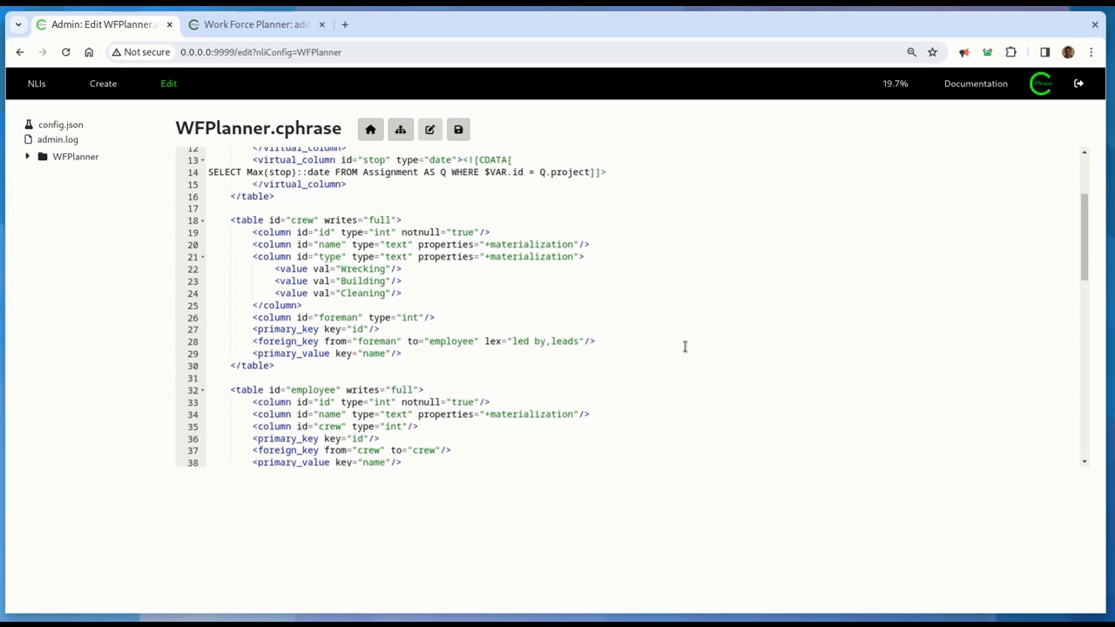
scroll(370, 357, "down", 2)
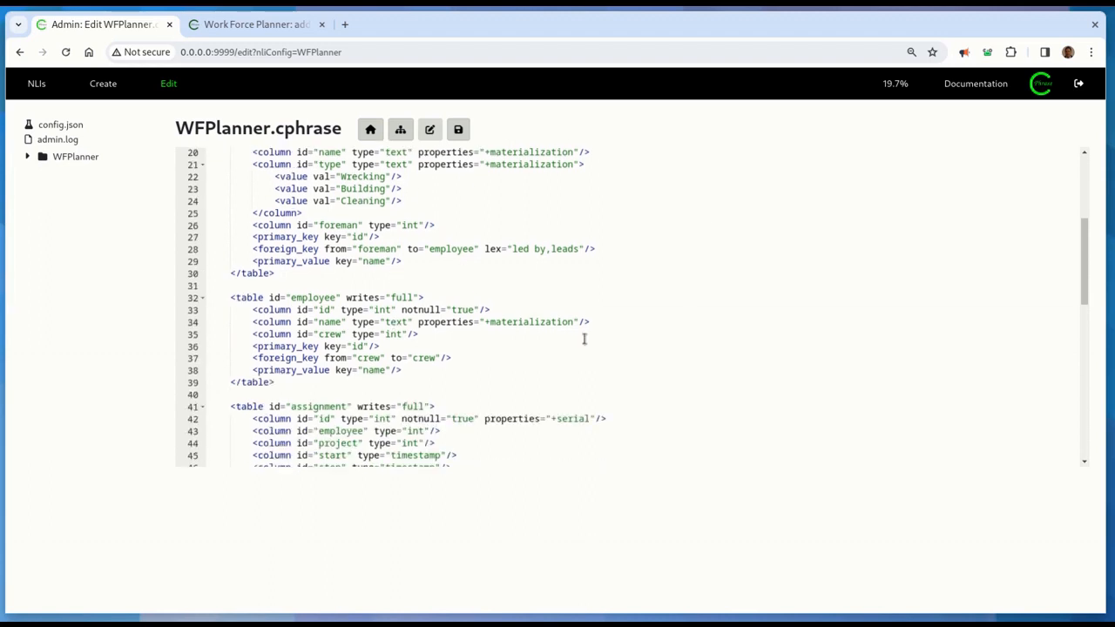
scroll(582, 317, "down", 2)
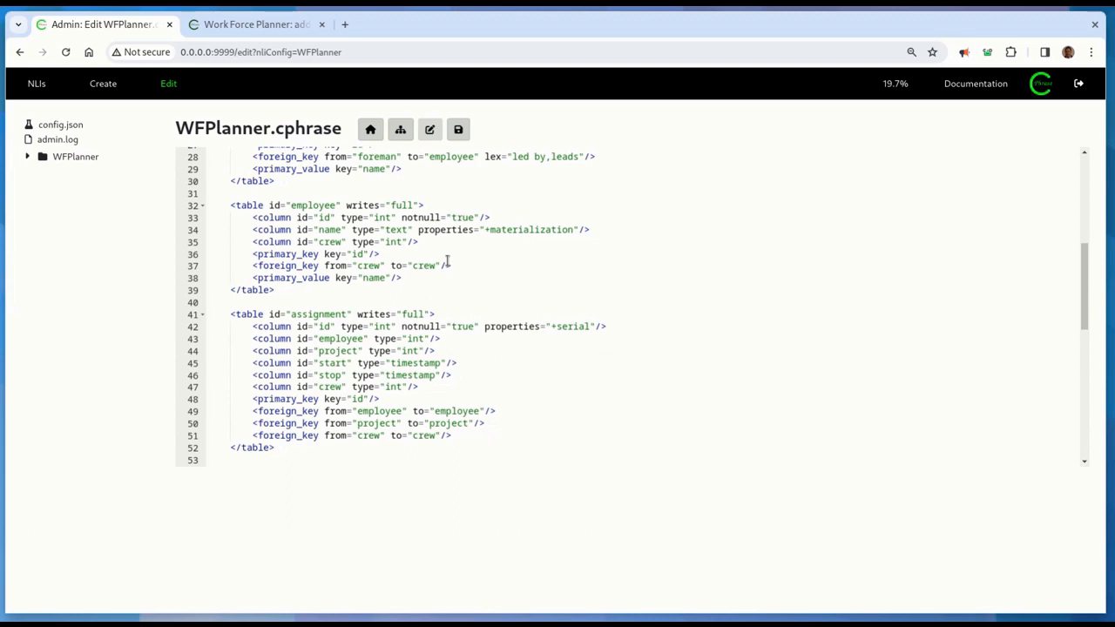
scroll(447, 261, "down", 3)
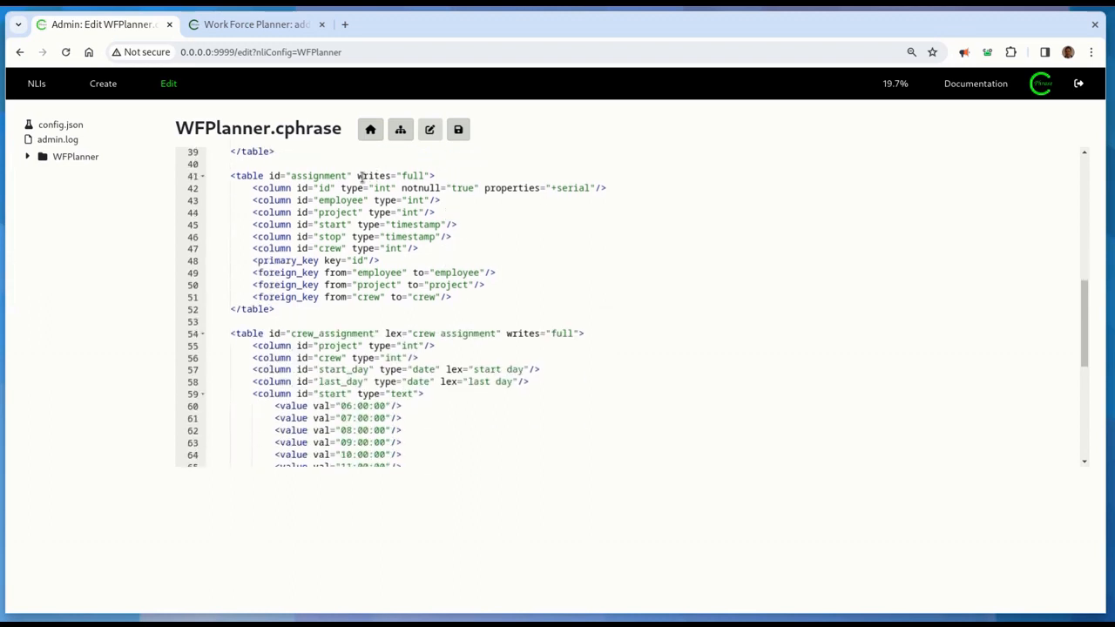
scroll(589, 304, "down", 2)
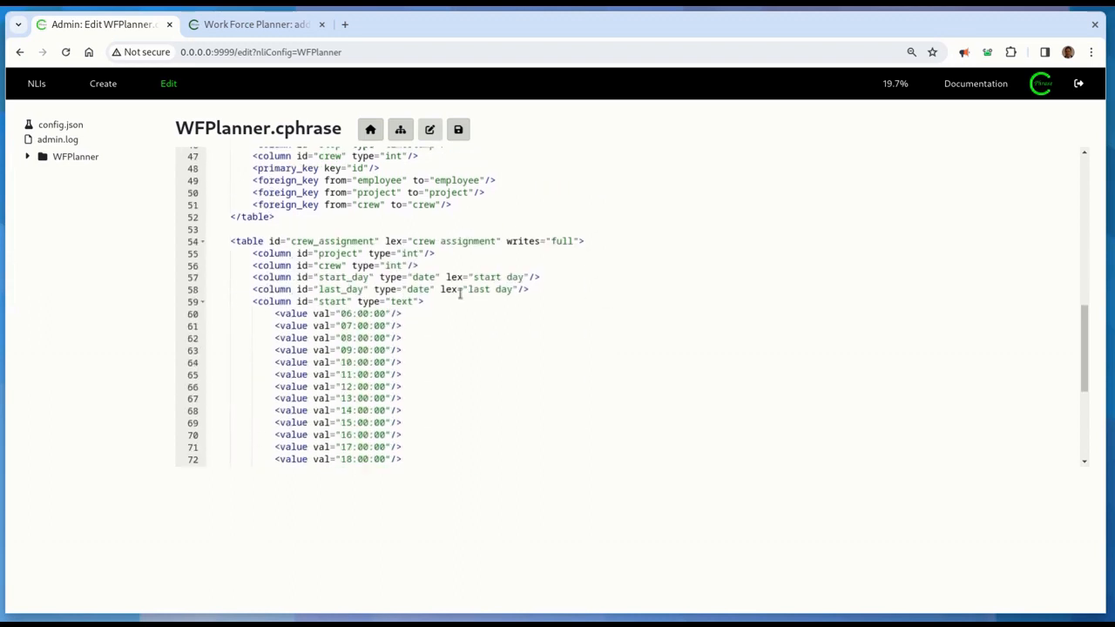
scroll(407, 322, "down", 2)
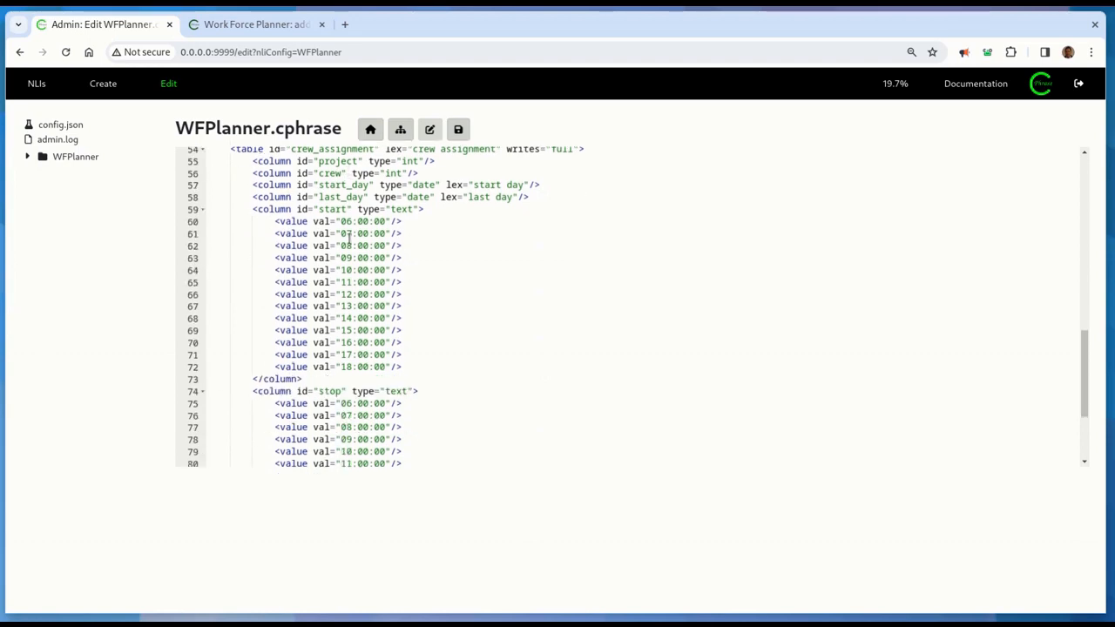
scroll(571, 288, "down", 3)
scroll(500, 323, "down", 1)
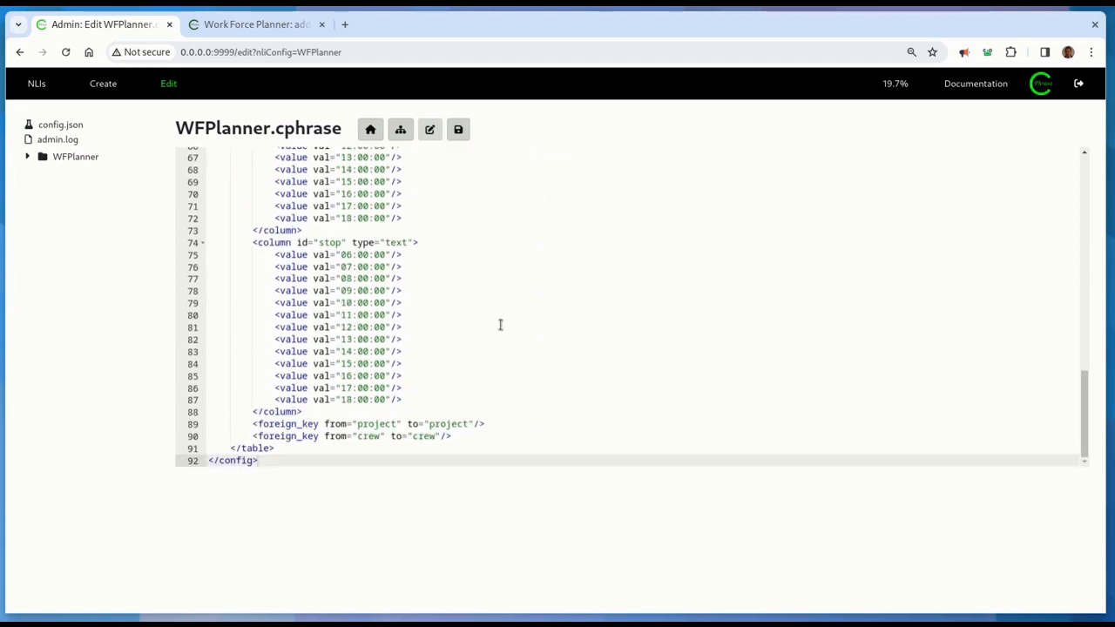
scroll(493, 354, "up", 15)
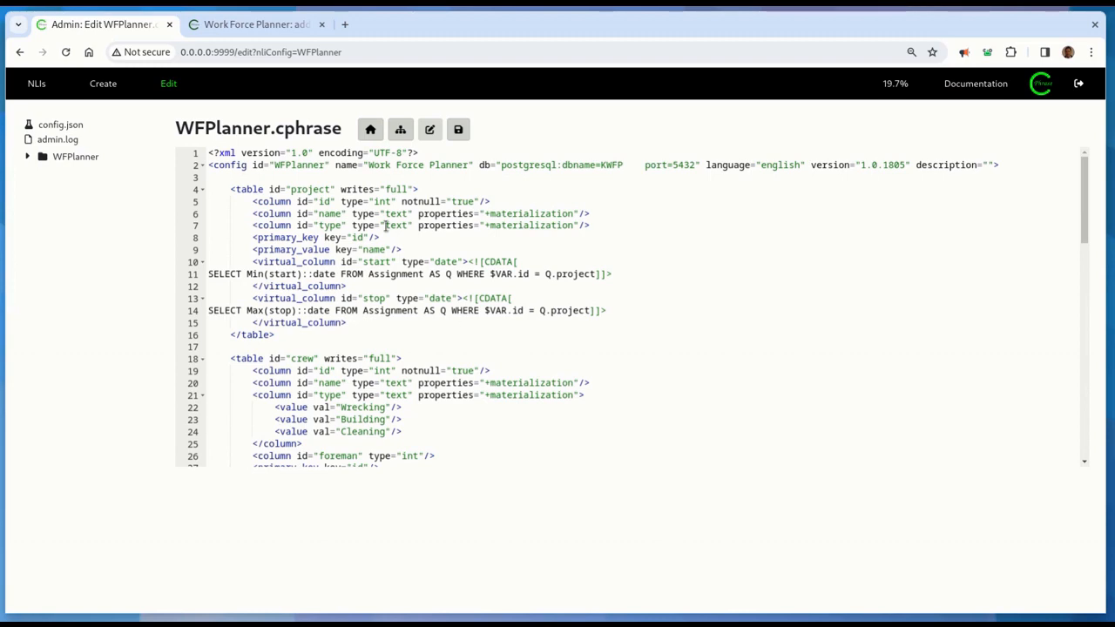
scroll(390, 252, "down", 15)
scroll(391, 268, "up", 12)
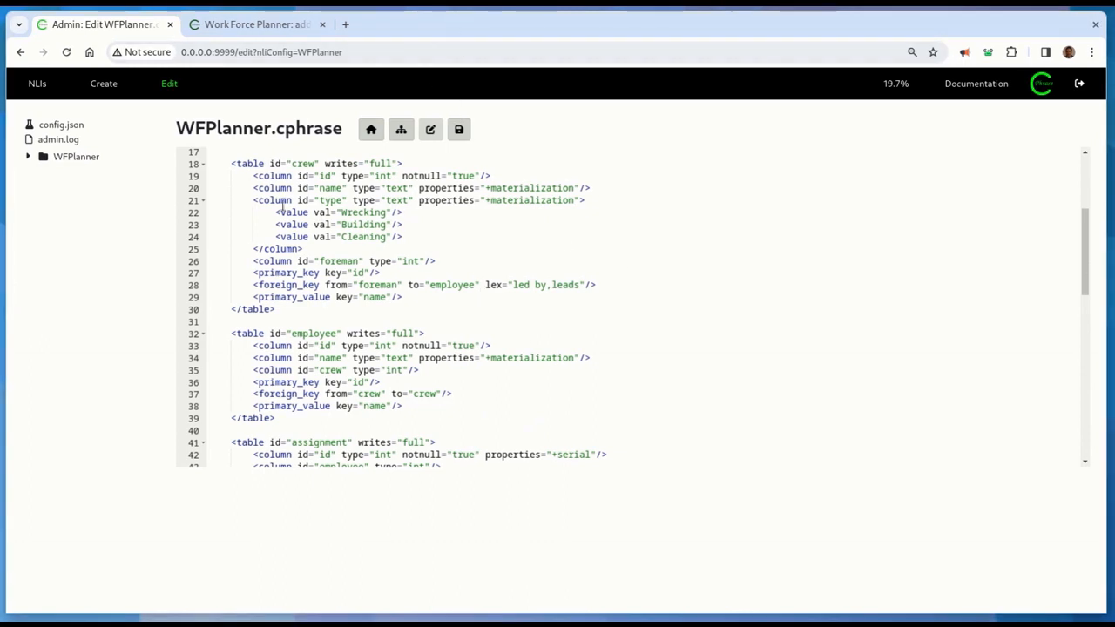
scroll(490, 301, "down", 7)
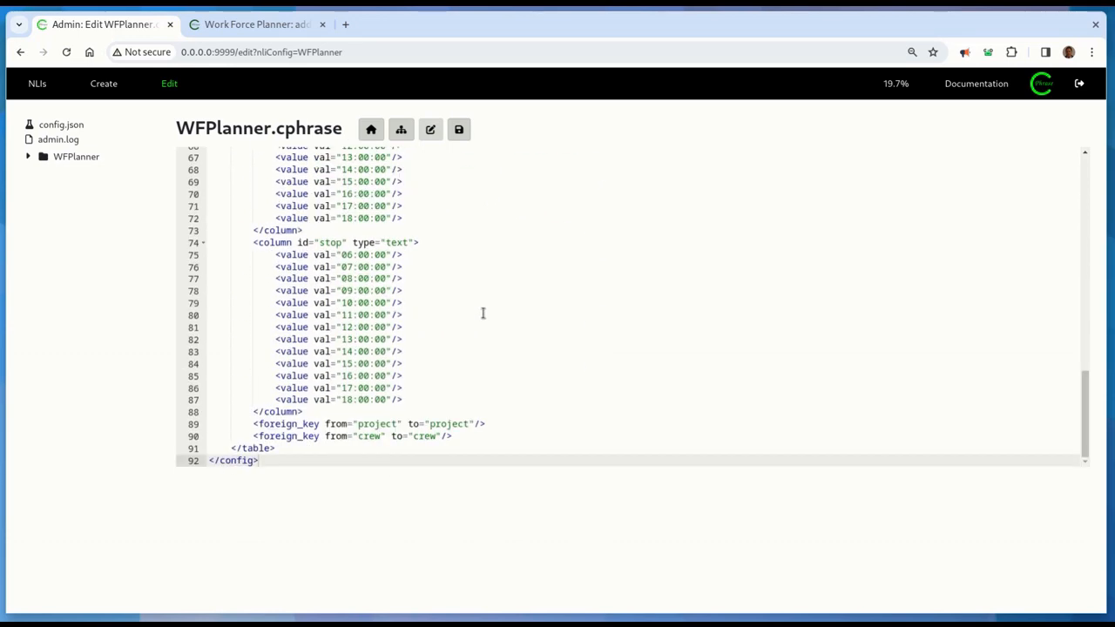
scroll(483, 313, "up", 9)
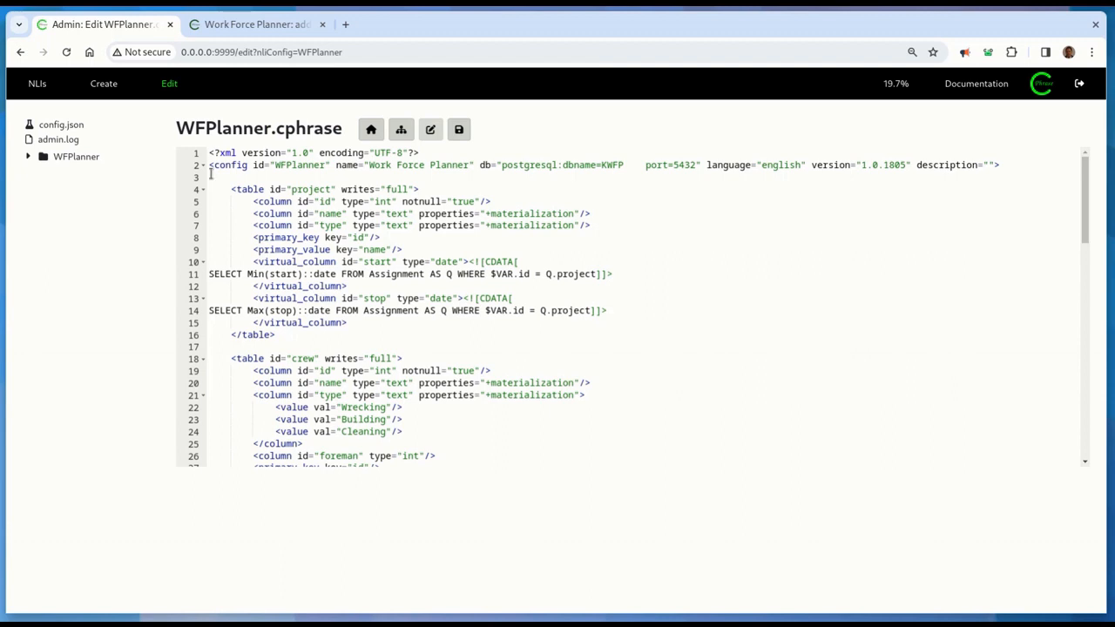
- Open the WFPlanner interface from the list of natural language interfaces and query its projects table
left_click(31, 84)
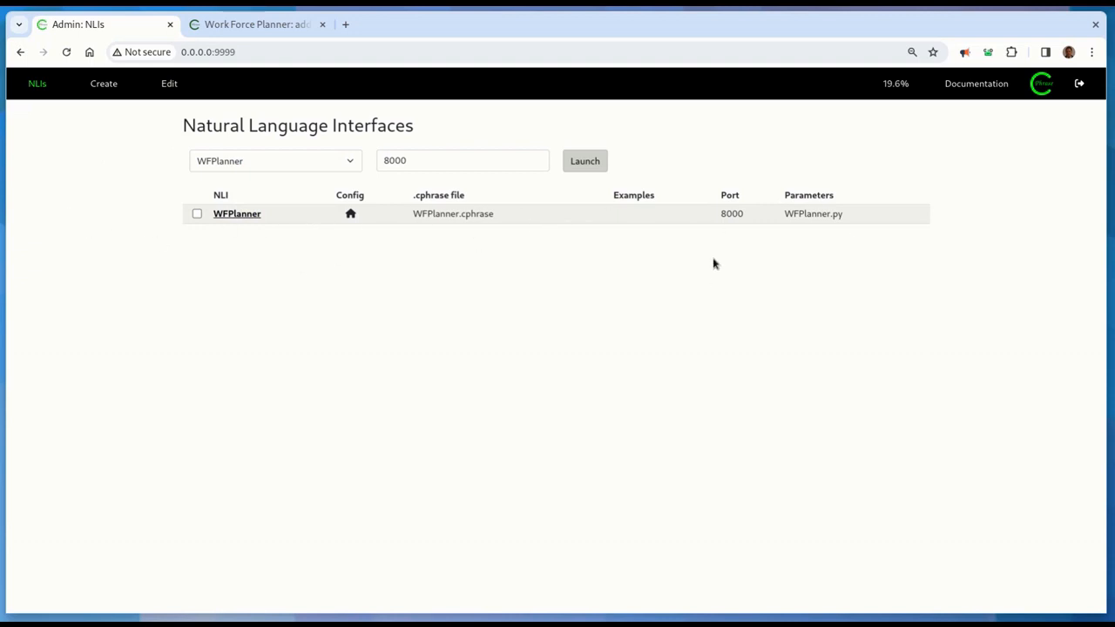
left_click(233, 213)
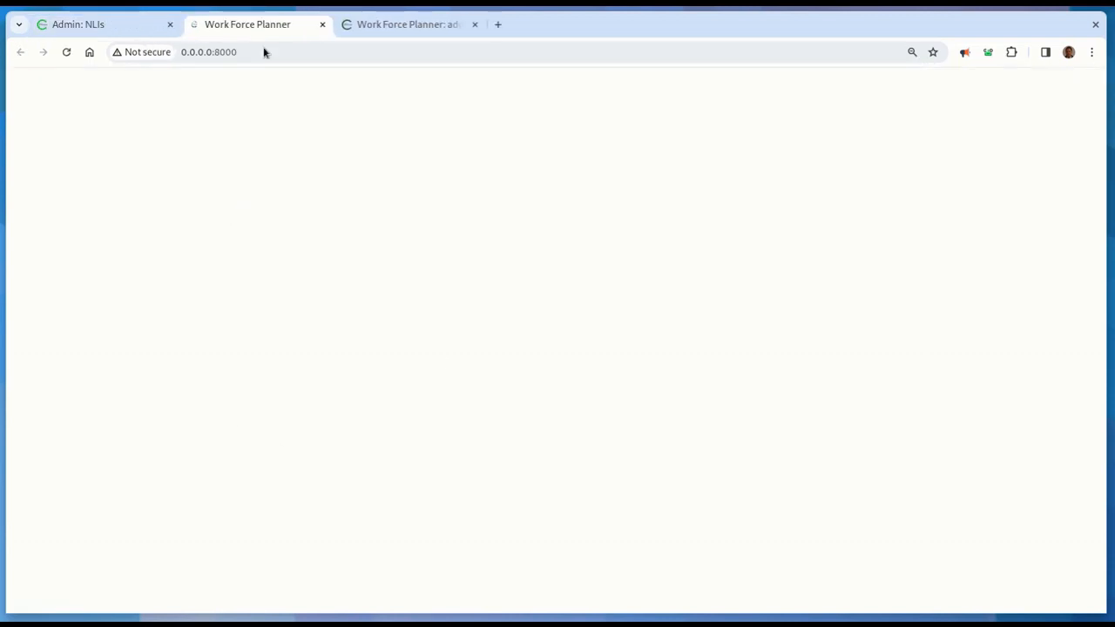
left_click(929, 86)
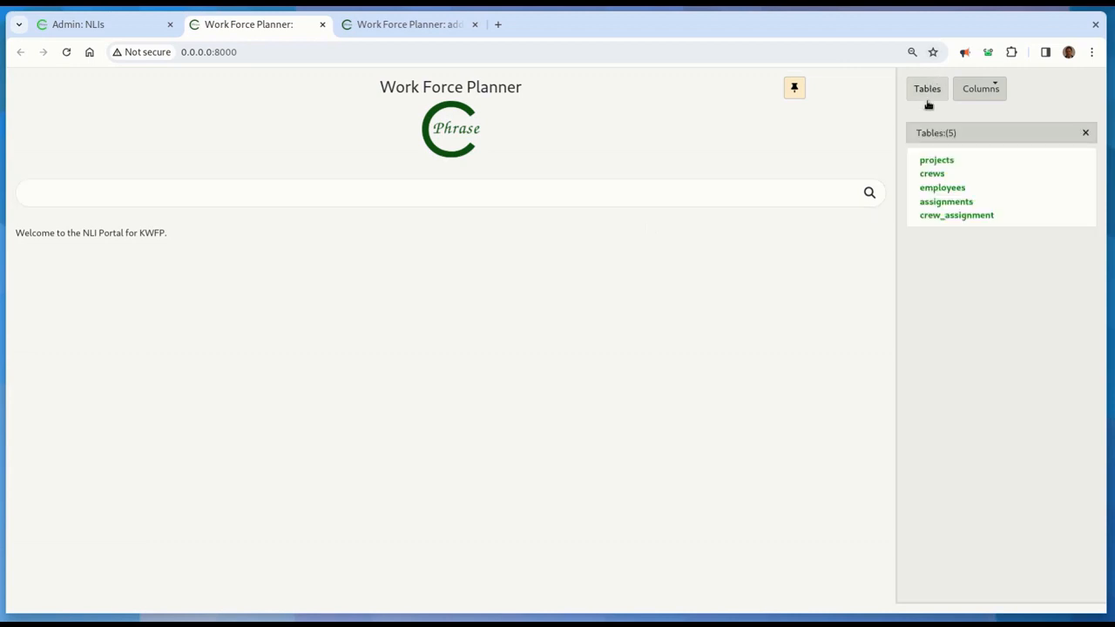
left_click(934, 160)
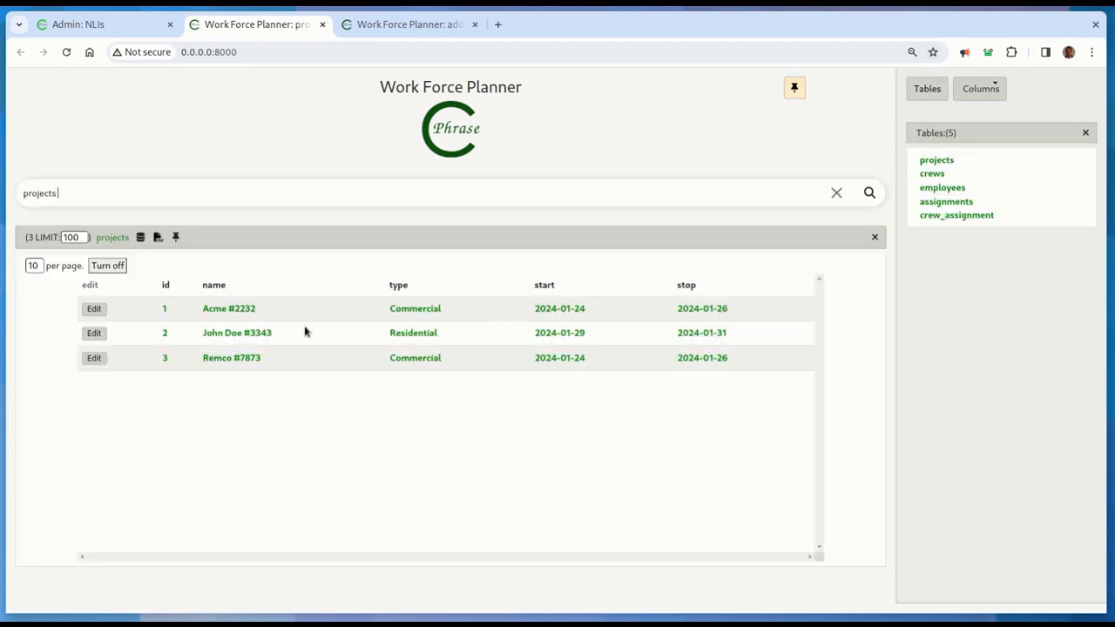